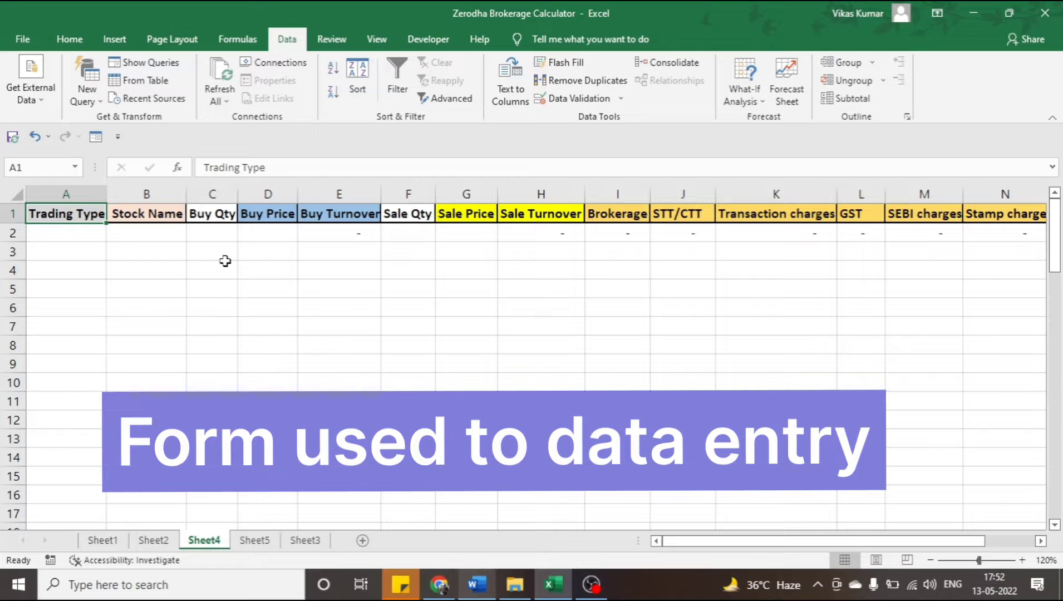
# - Step across the table headers from Trading Type through Sale Price, Brokerage, STT/CTT and SEBI charges
pyautogui.click(155, 238)
pyautogui.click(146, 210)
pyautogui.press('Left')
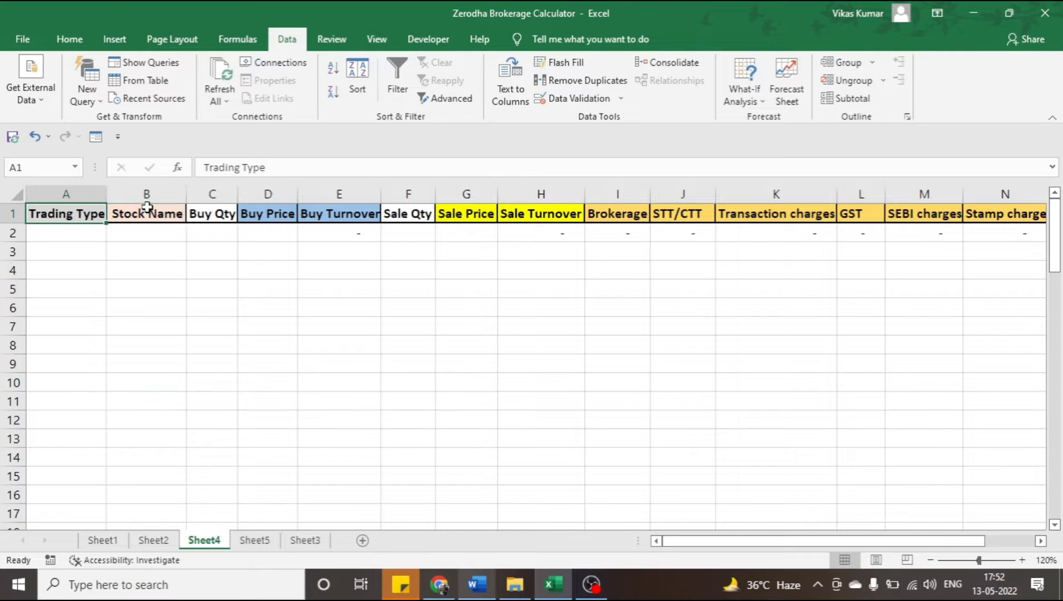
pyautogui.press('Right')
pyautogui.press('Right')
pyautogui.press('Right')
pyautogui.press('Right')
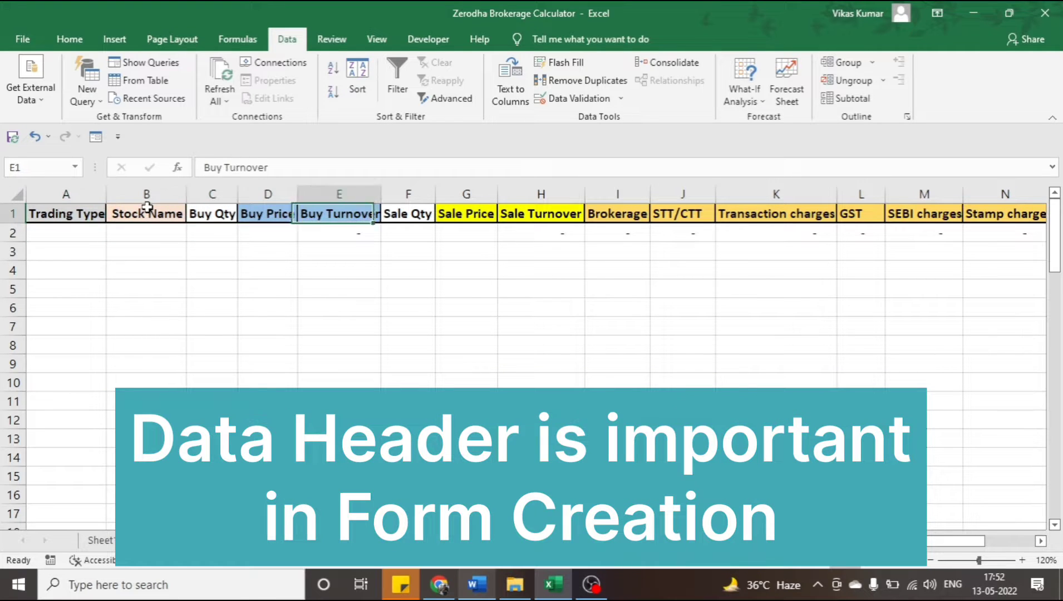
pyautogui.press('Right')
pyautogui.press('Right')
pyautogui.press('Right')
pyautogui.press('Right')
pyautogui.press('Right')
pyautogui.press('Right')
pyautogui.press('Right')
pyautogui.press('Right')
pyautogui.press('Right')
pyautogui.press('Right')
pyautogui.press('Left')
pyautogui.press('Left')
pyautogui.press('Left')
pyautogui.hotkey('ctrl', 'Left')
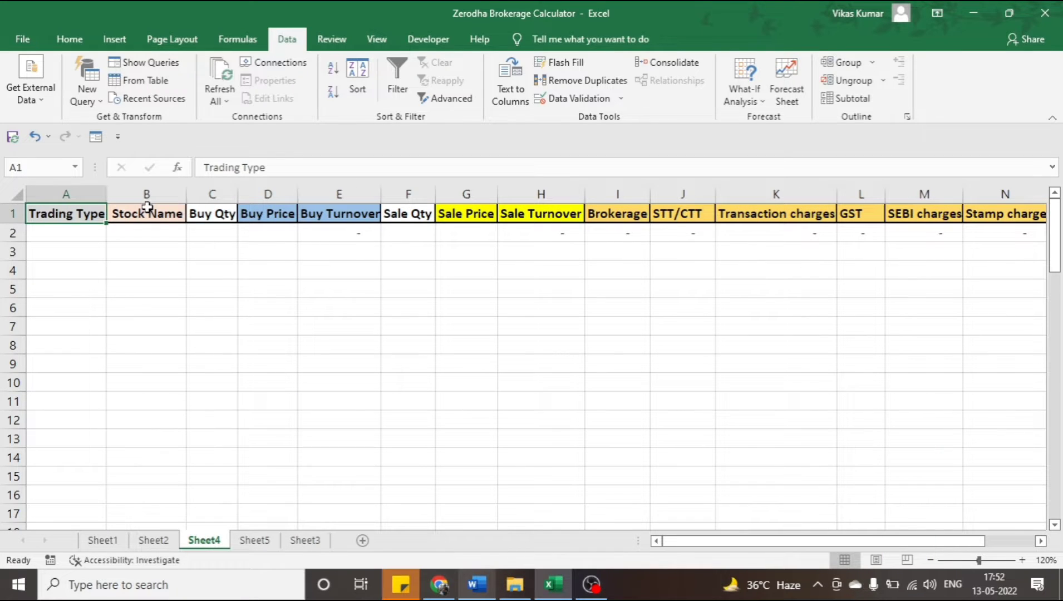
pyautogui.press('Right')
pyautogui.press('Right')
pyautogui.press('Right')
pyautogui.press('Left')
pyautogui.press('Left')
pyautogui.press('Right')
pyautogui.press('Right')
pyautogui.press('Right')
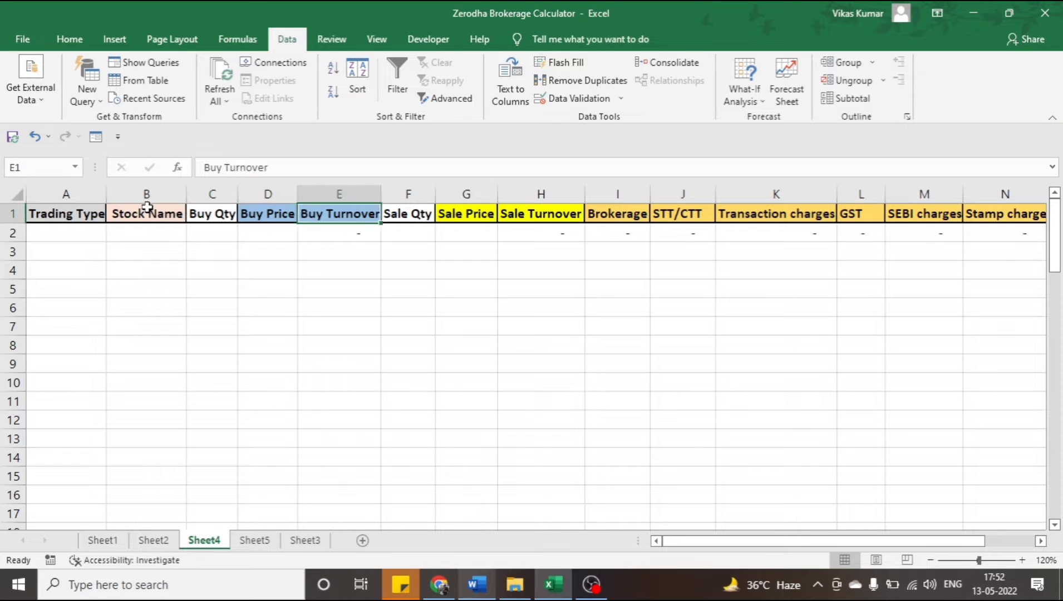
pyautogui.press('Right')
pyautogui.press('Right')
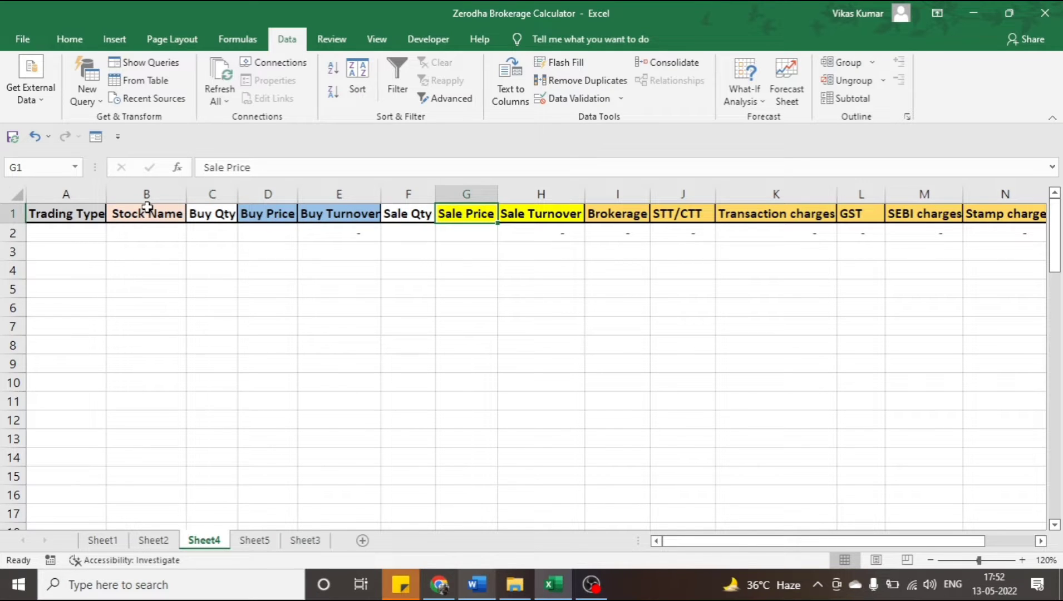
pyautogui.press('Right')
pyautogui.press('Right')
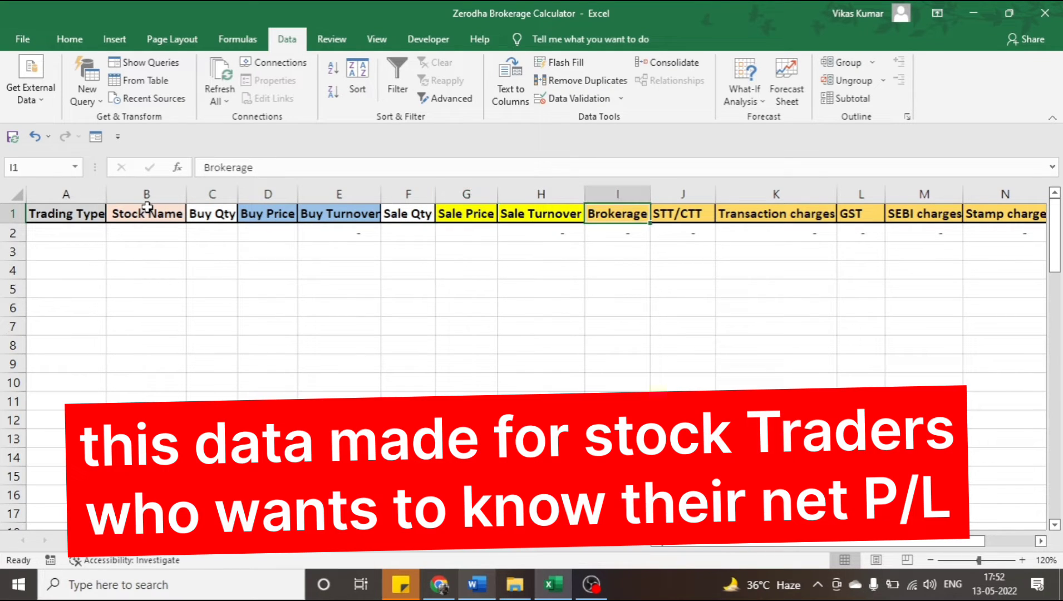
pyautogui.press('Right')
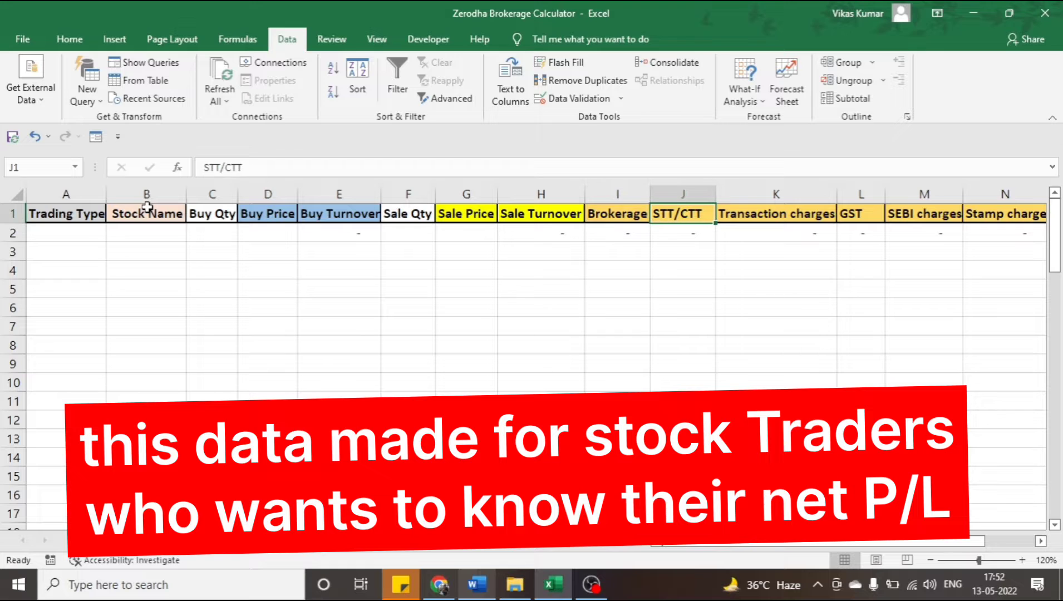
pyautogui.press('Right')
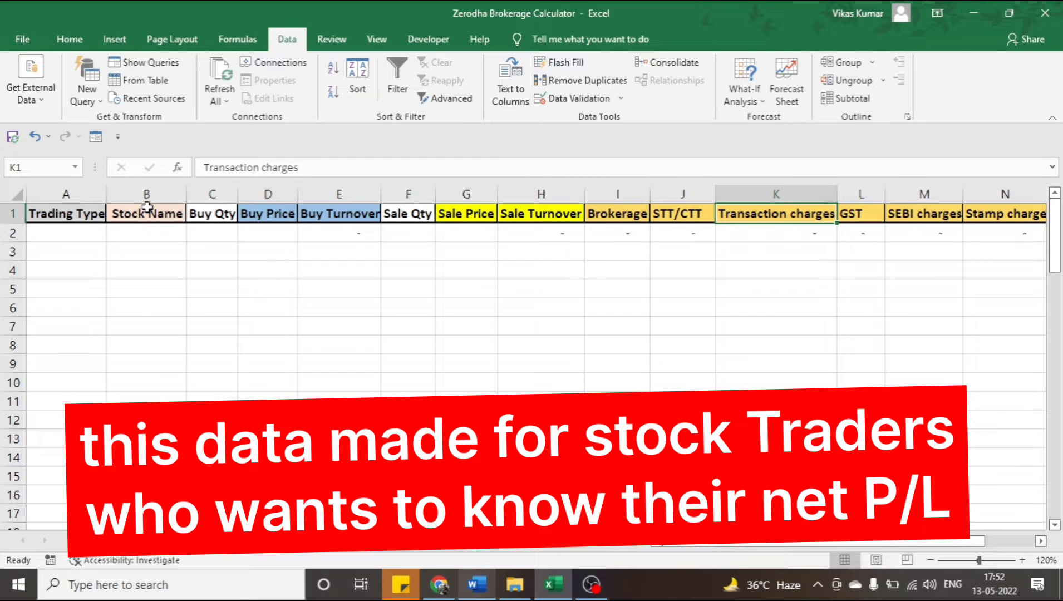
pyautogui.press('Right')
pyautogui.press('Right')
pyautogui.press('Right')
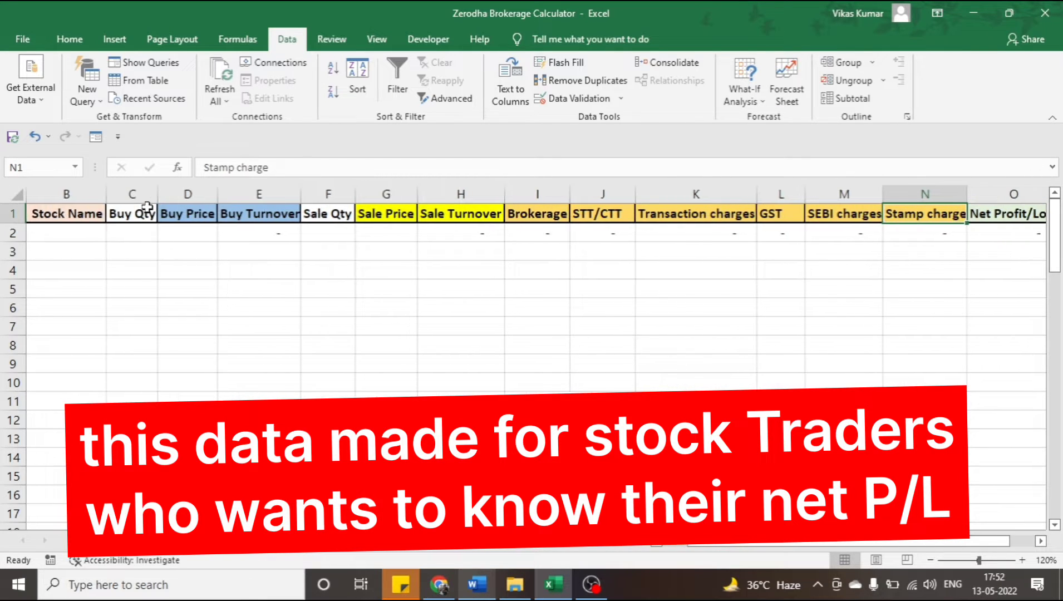
pyautogui.press('Right')
pyautogui.press('Down')
pyautogui.press('Left')
pyautogui.press('Left')
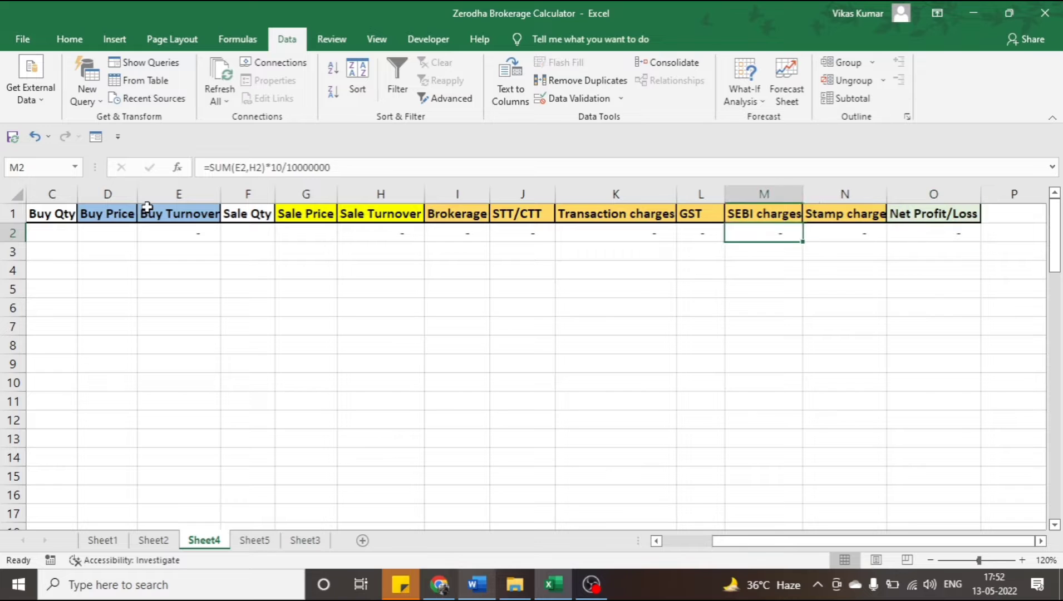
pyautogui.press('Up')
pyautogui.press('Left')
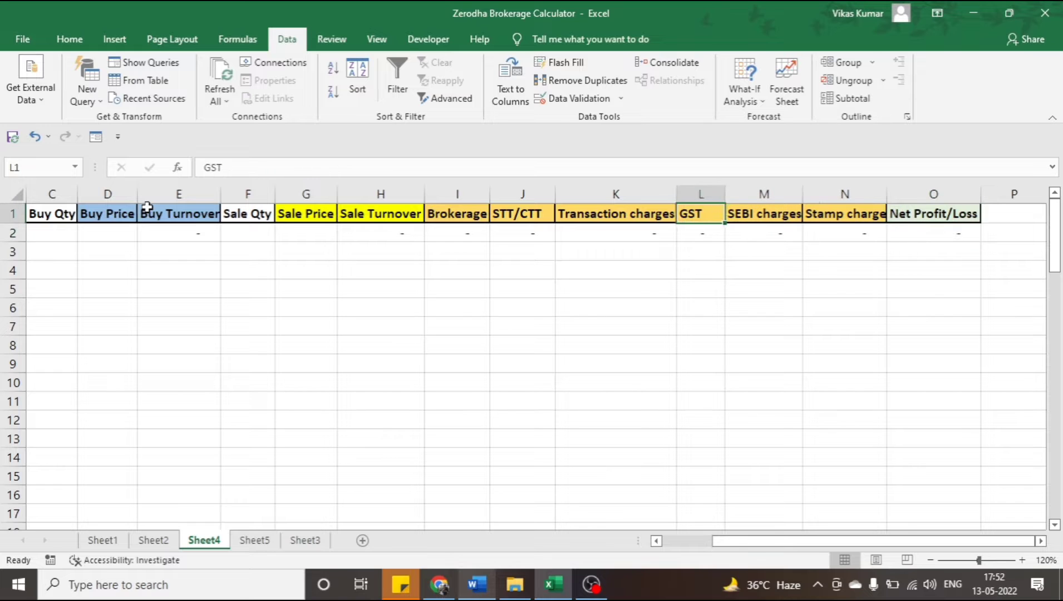
pyautogui.press('Left')
pyautogui.press('Left')
pyautogui.press('Left')
# - Compare the formulas in I2 and J2 and the Net Profit/Loss formula in O2, then return to A1
pyautogui.press('Left')
pyautogui.press('Right')
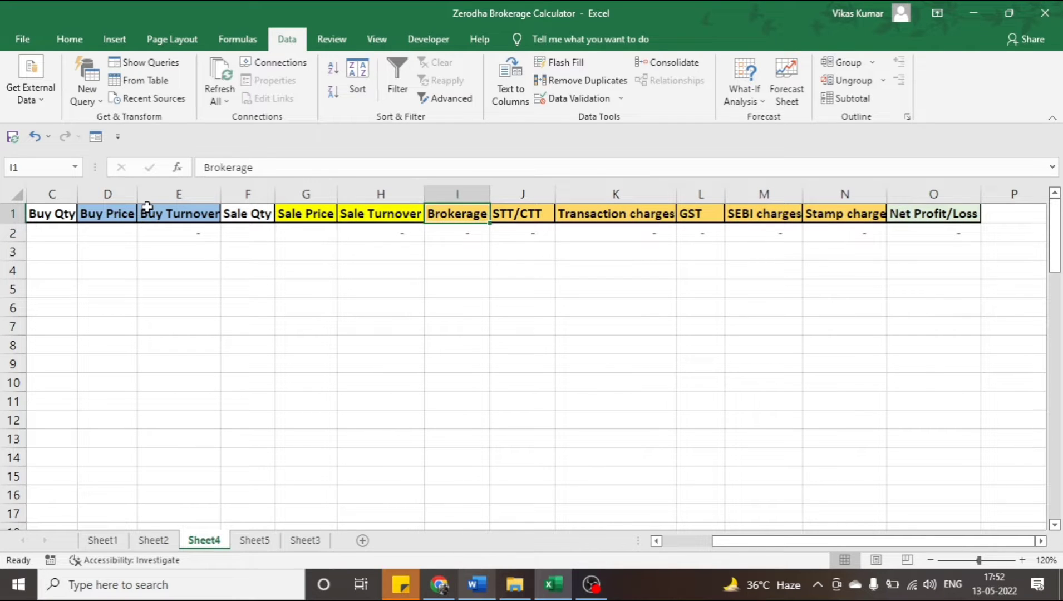
pyautogui.press('Down')
pyautogui.press('Right')
pyautogui.press('Up')
pyautogui.press('Down')
pyautogui.press('Left')
pyautogui.press('Up')
pyautogui.press('Down')
pyautogui.press('Right')
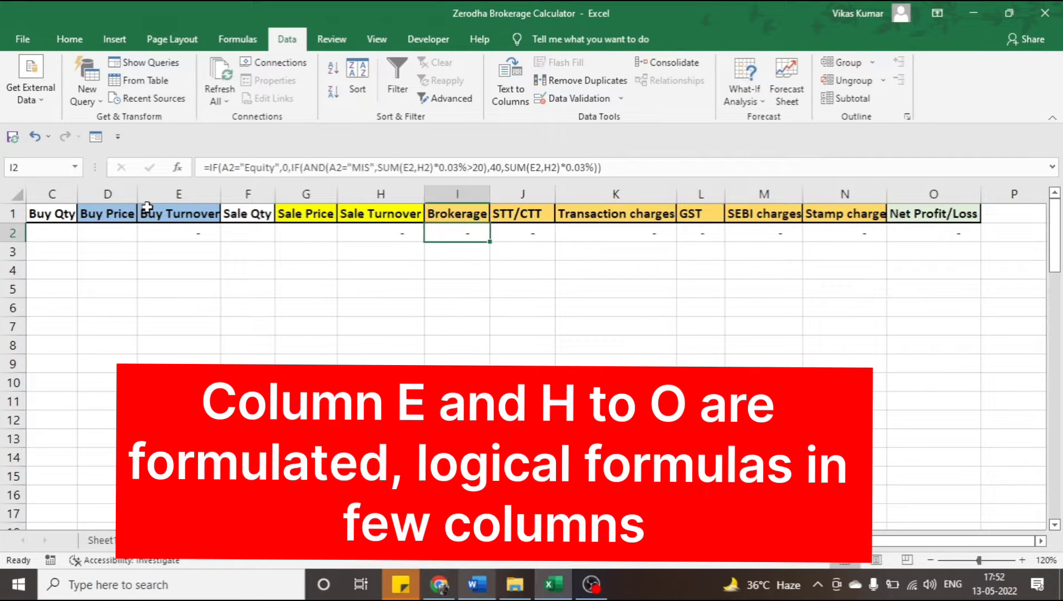
pyautogui.press('Right')
pyautogui.press('Right')
pyautogui.press('Right')
pyautogui.press('Right')
pyautogui.press('Right')
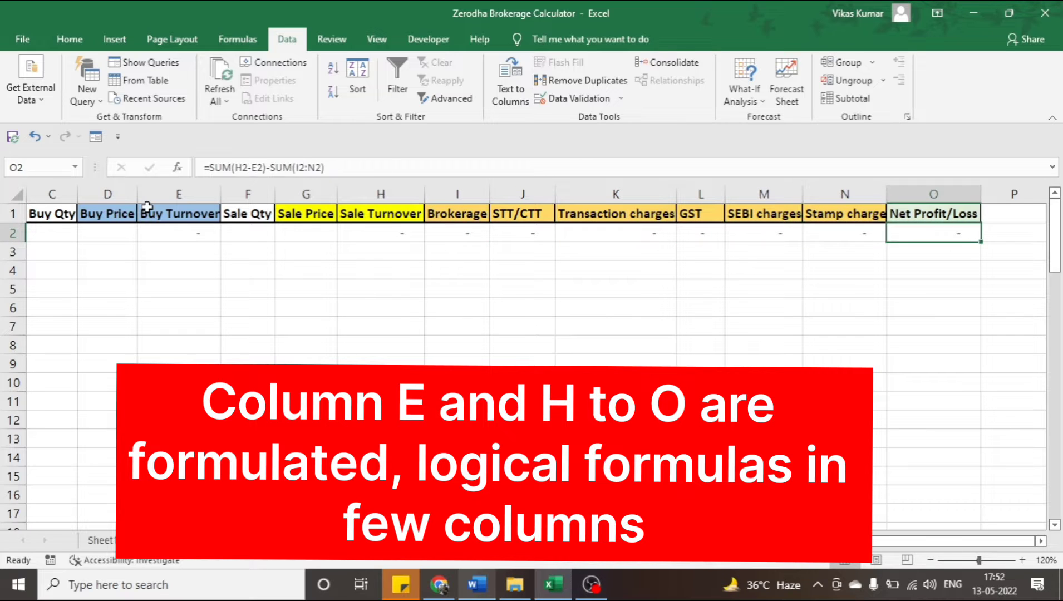
pyautogui.press('Up')
pyautogui.press('Left')
pyautogui.hotkey('ctrl', 'Home')
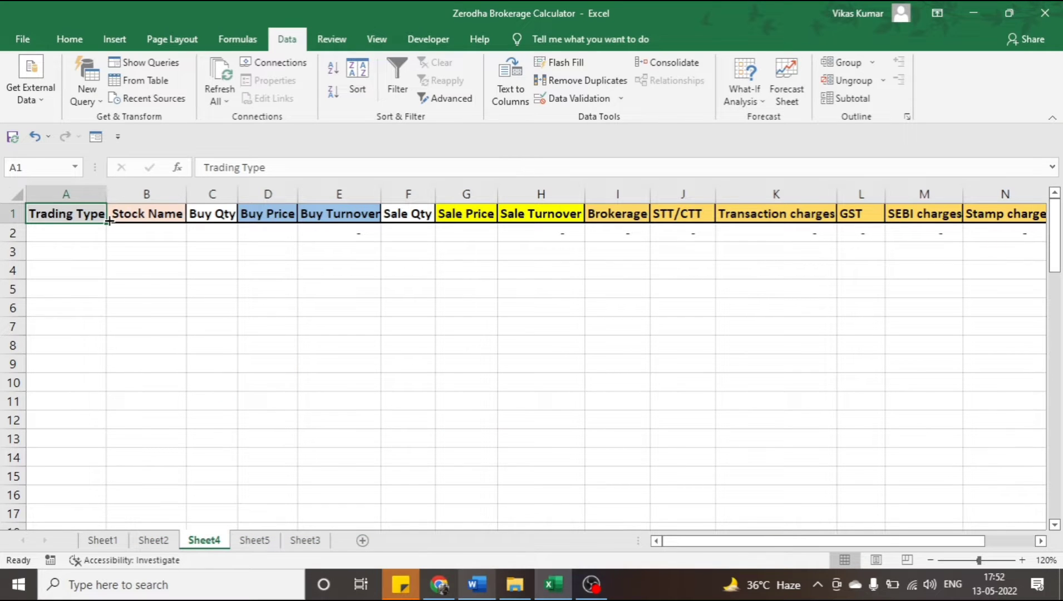
# - Reselect the Trading Type header and go to the File backstage view
pyautogui.click(140, 214)
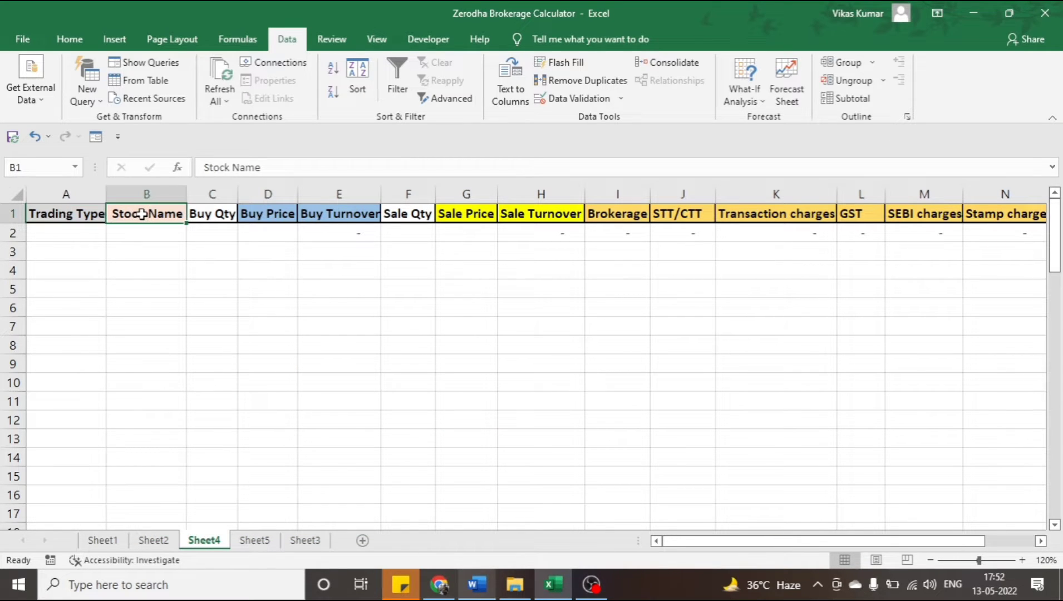
pyautogui.click(96, 211)
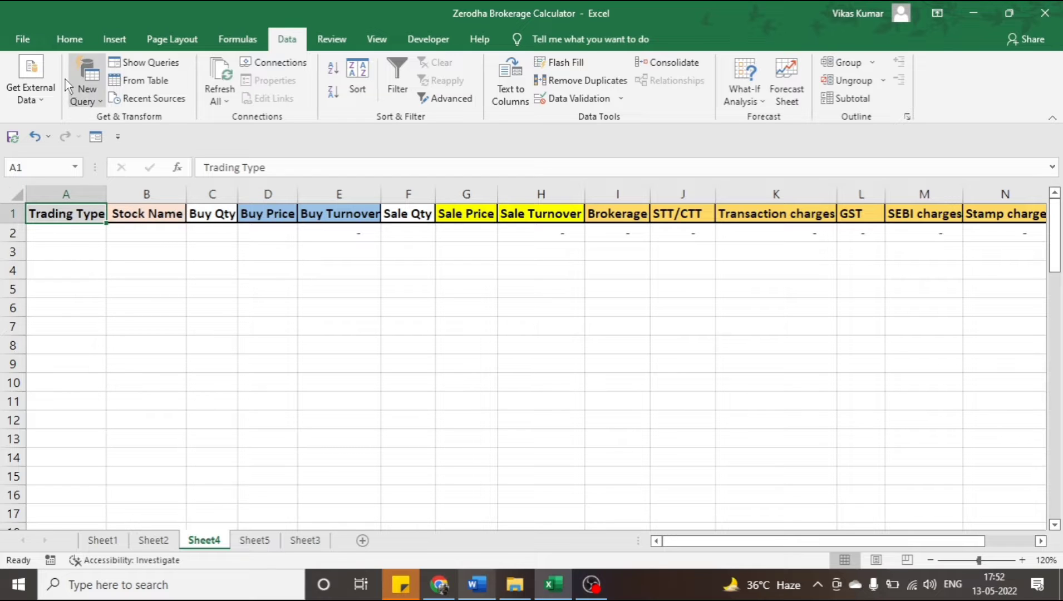
pyautogui.click(36, 44)
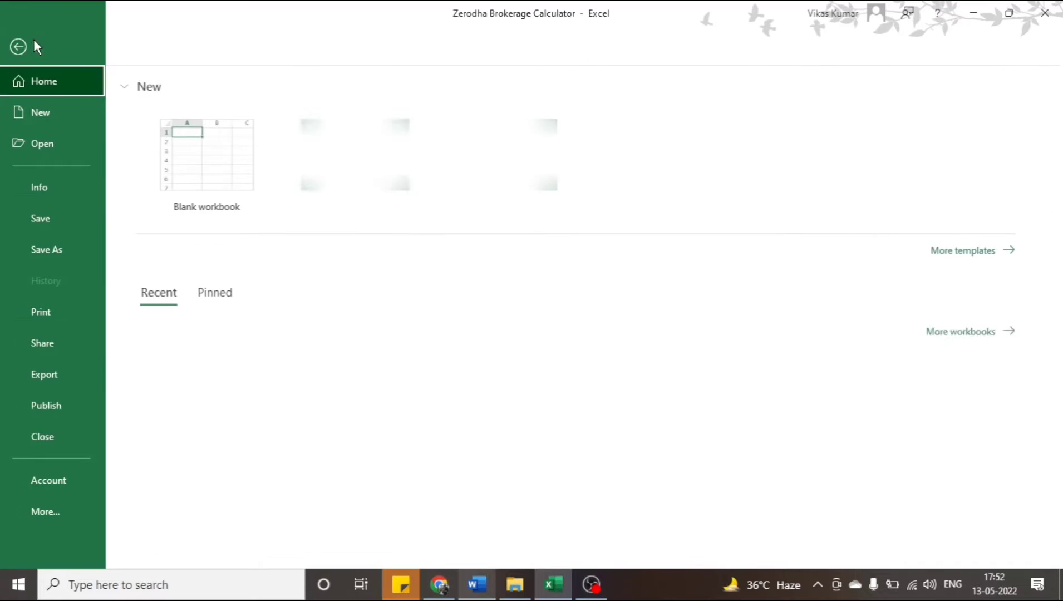
# - Go to the Customize Ribbon page of Excel Options
pyautogui.click(59, 506)
pyautogui.click(133, 540)
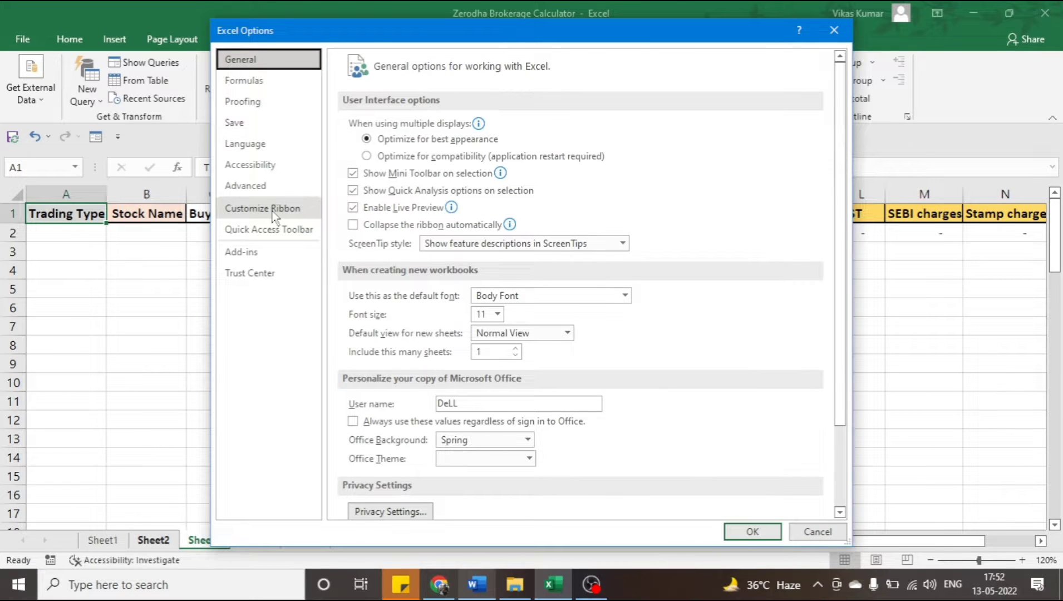
pyautogui.click(273, 210)
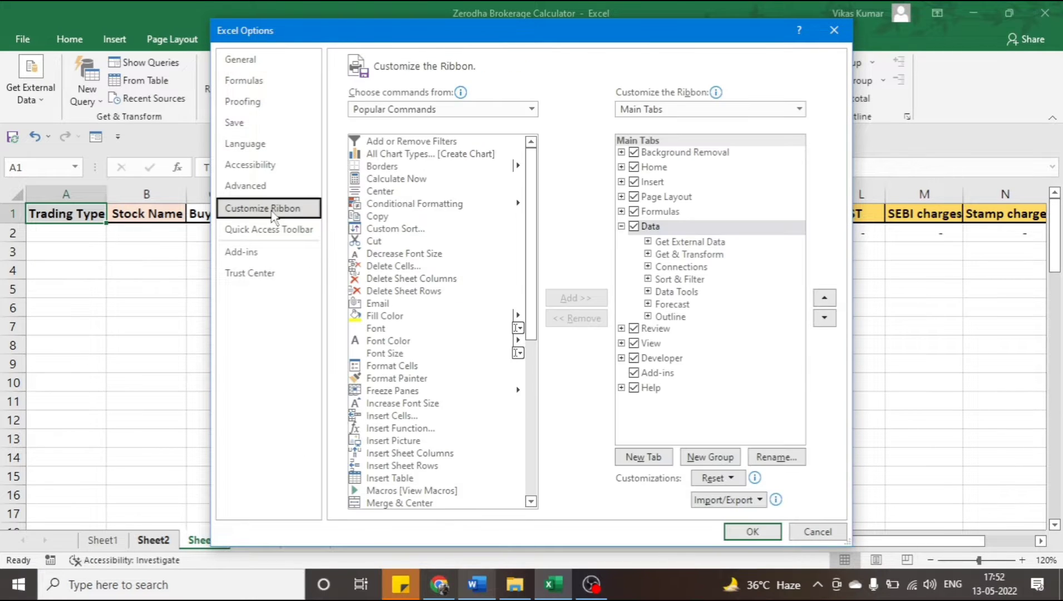
# - Add a new group under the Data tab and rename it FORMS
pyautogui.click(722, 458)
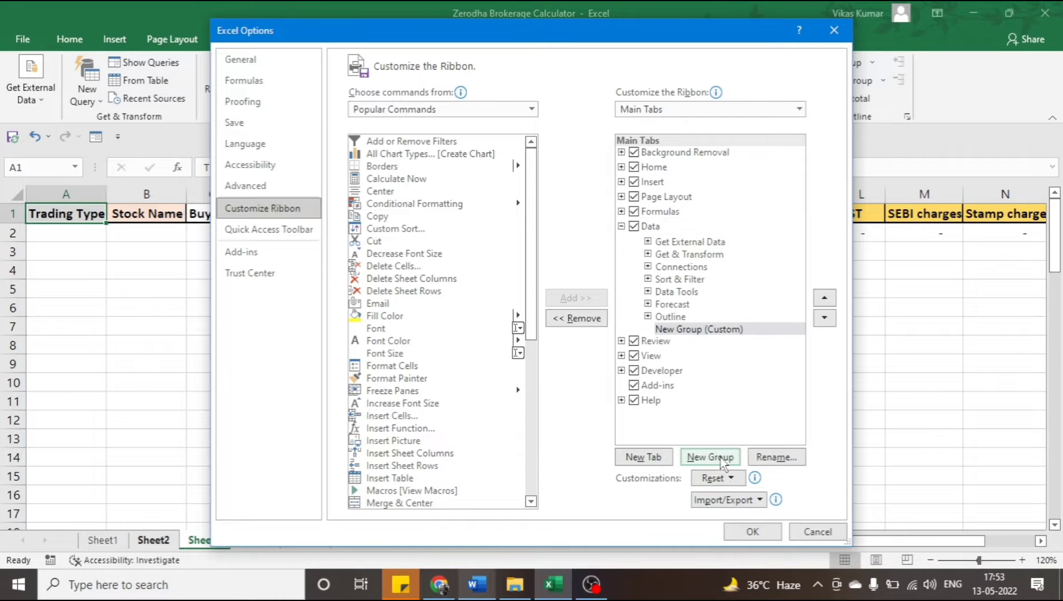
pyautogui.rightClick(715, 329)
pyautogui.click(736, 378)
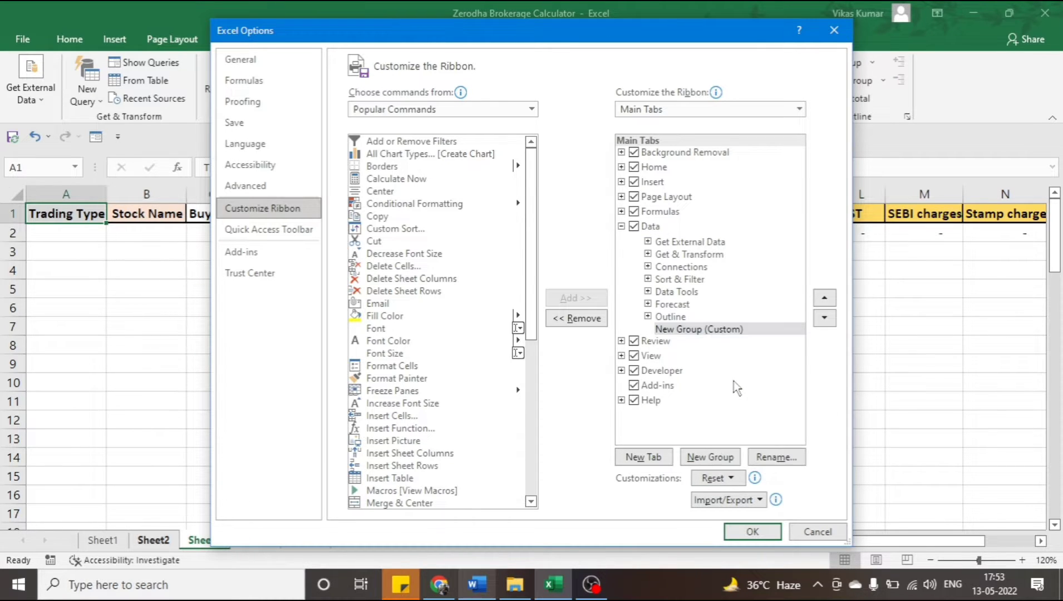
pyautogui.write('FORMS')
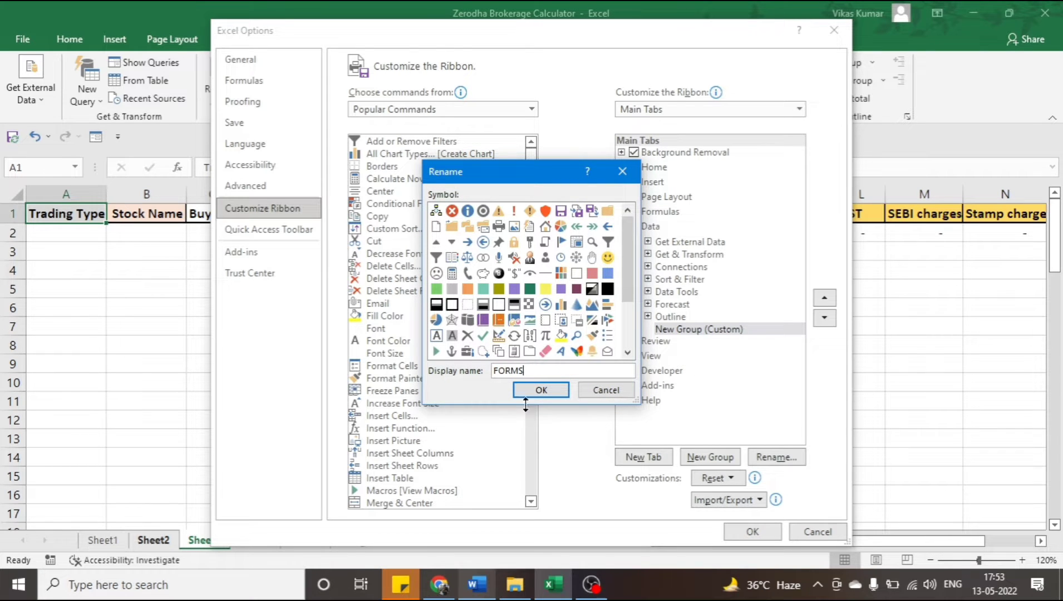
pyautogui.click(529, 392)
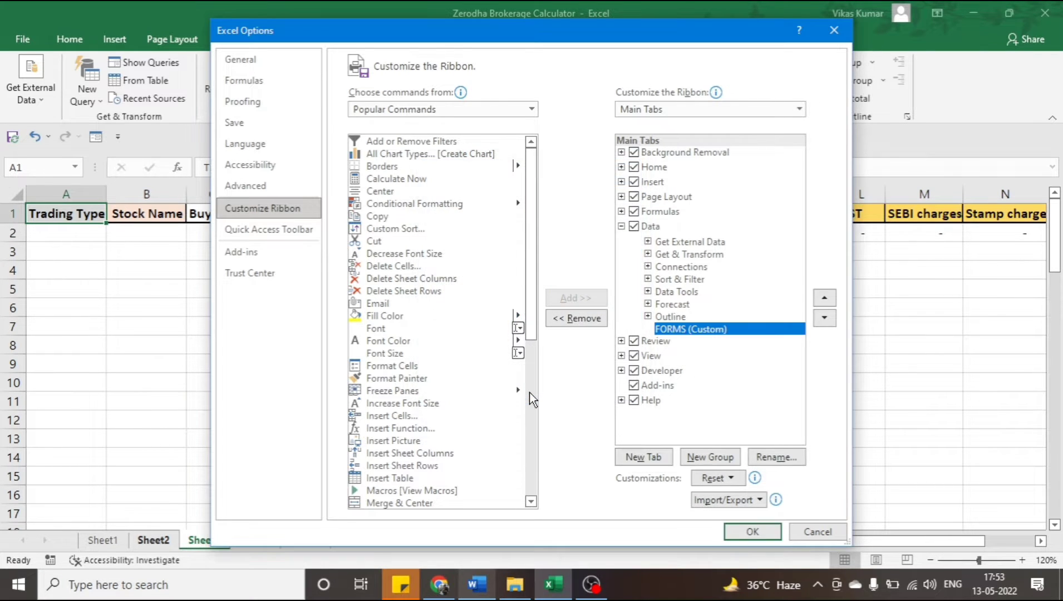
# - Browse the Popular Commands list looking for the Form command
pyautogui.click(403, 316)
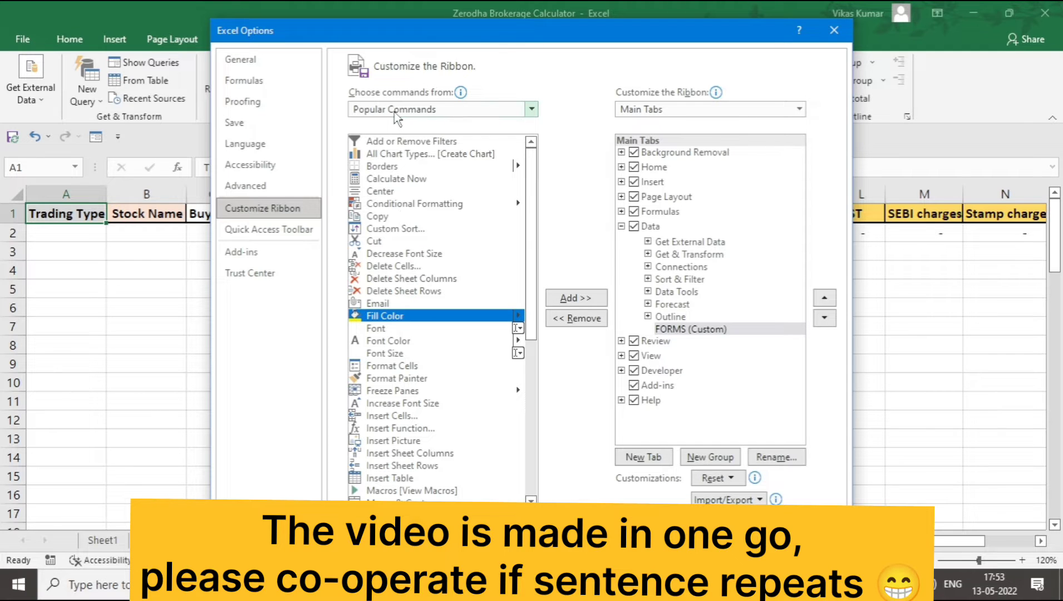
pyautogui.press('Down')
pyautogui.press('Down')
pyautogui.press('Down')
pyautogui.press('Down')
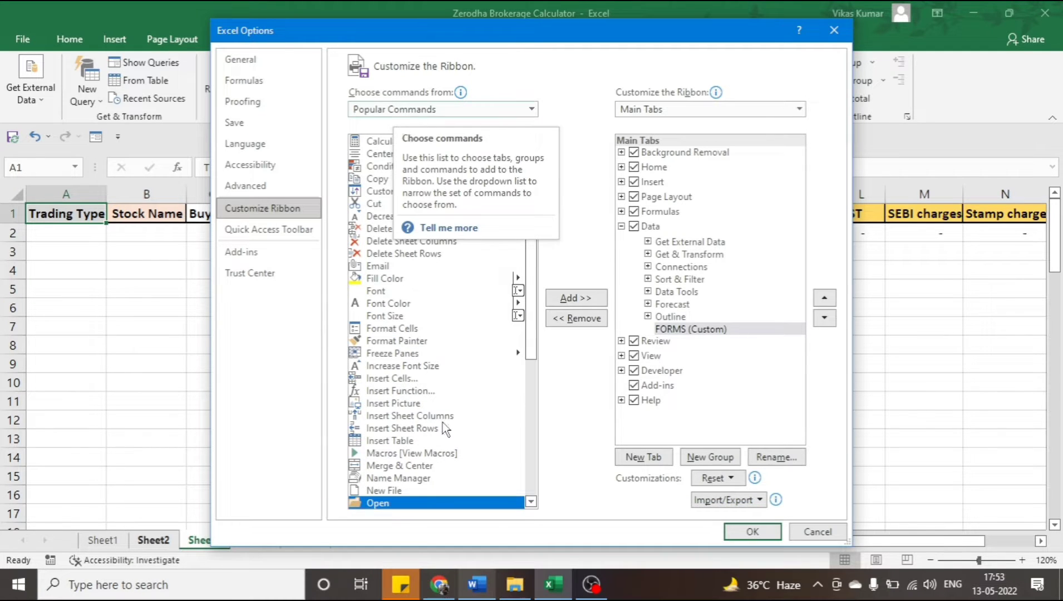
pyautogui.press('Up')
pyautogui.press('Home')
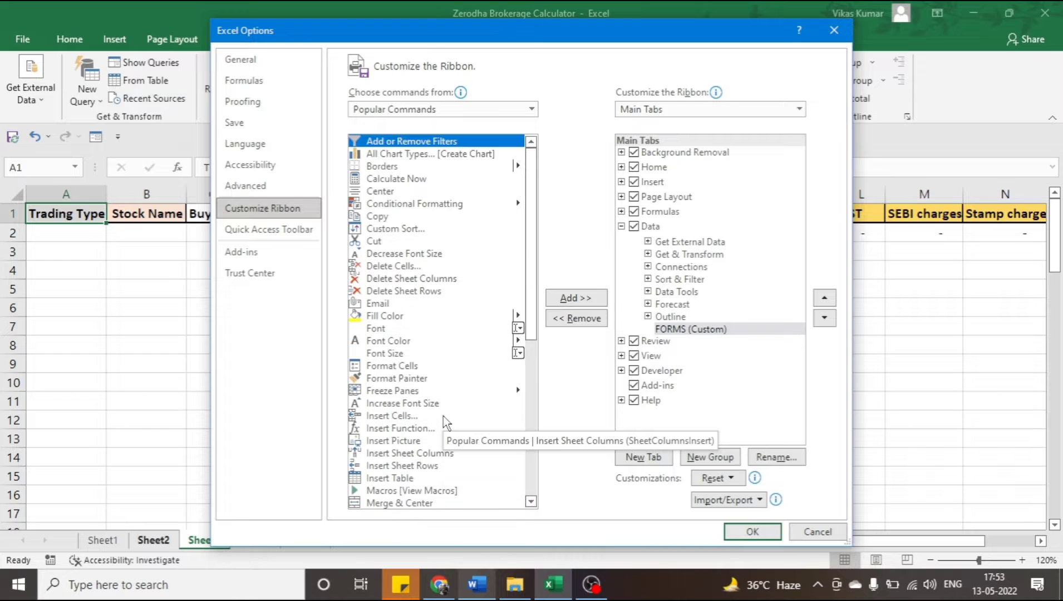
pyautogui.press('f')
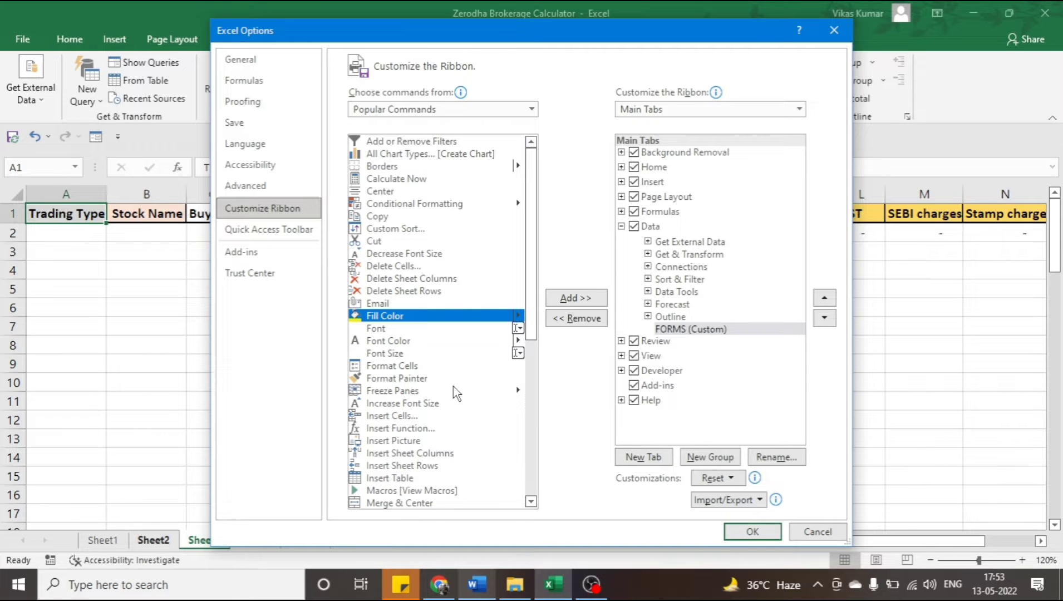
# - Add Form from Commands Not in the Ribbon into the FORMS custom group
pyautogui.click(396, 110)
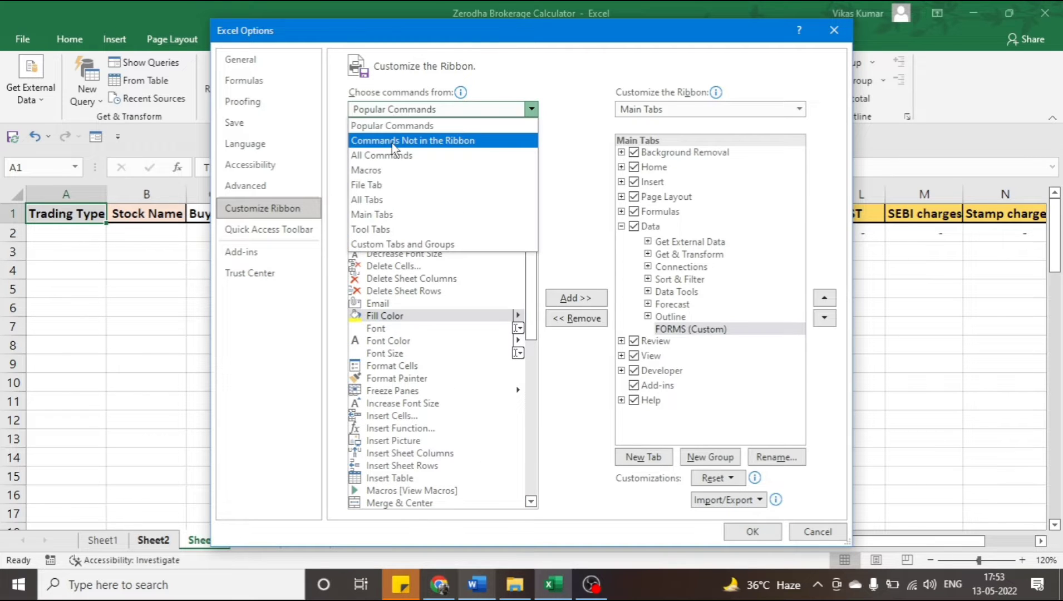
pyautogui.click(393, 148)
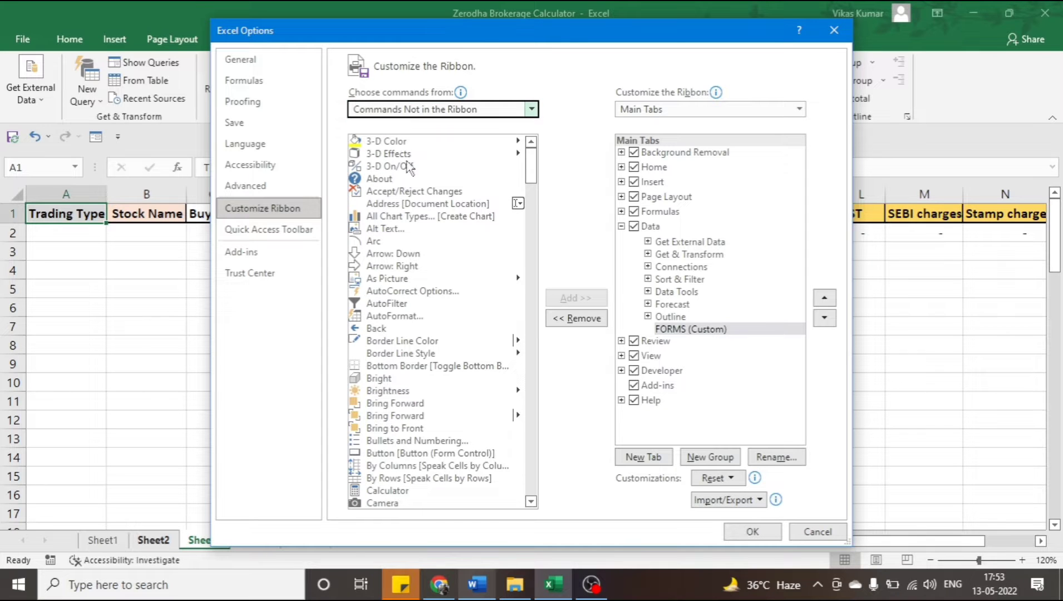
pyautogui.click(411, 244)
pyautogui.press('f')
pyautogui.press('Down')
pyautogui.press('Down')
pyautogui.press('Down')
pyautogui.press('Down')
pyautogui.press('Down')
pyautogui.press('Down')
pyautogui.press('Up')
pyautogui.press('Up')
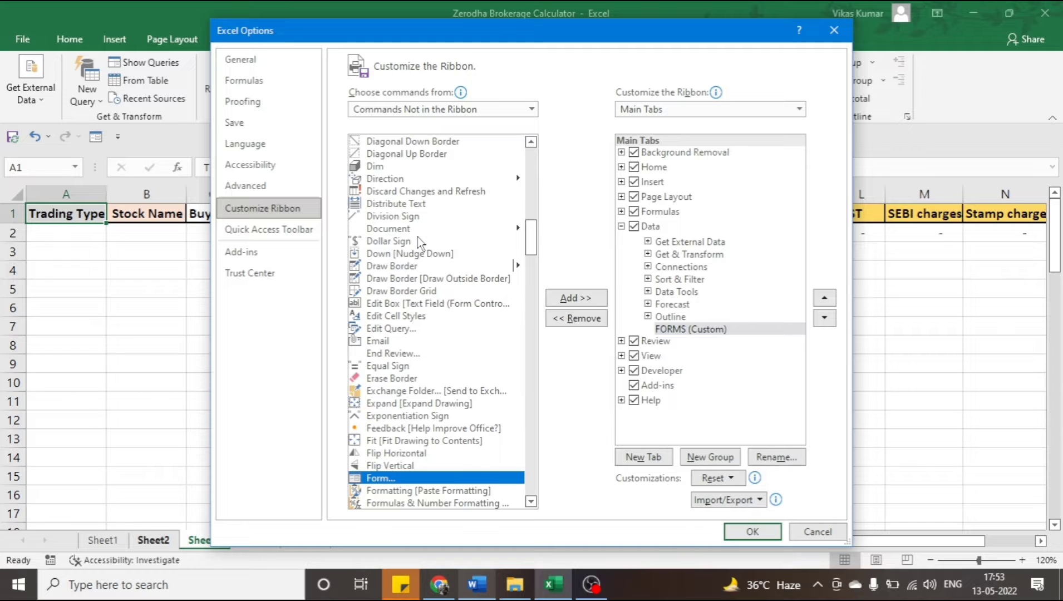
pyautogui.click(564, 298)
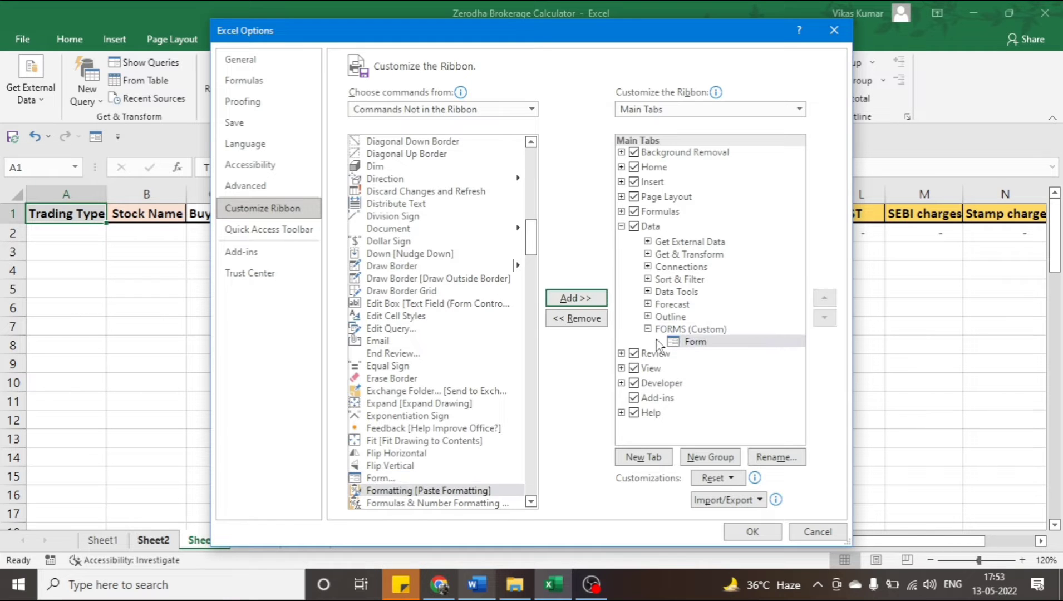
# - Remove the Form entry from the Quick Access Toolbar command list
pyautogui.click(257, 238)
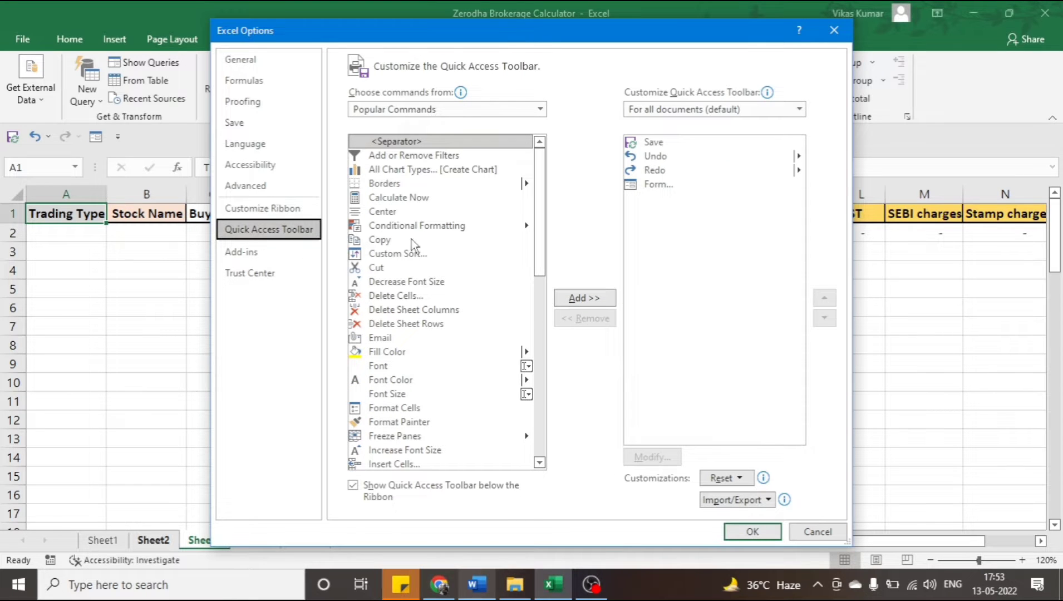
pyautogui.click(652, 188)
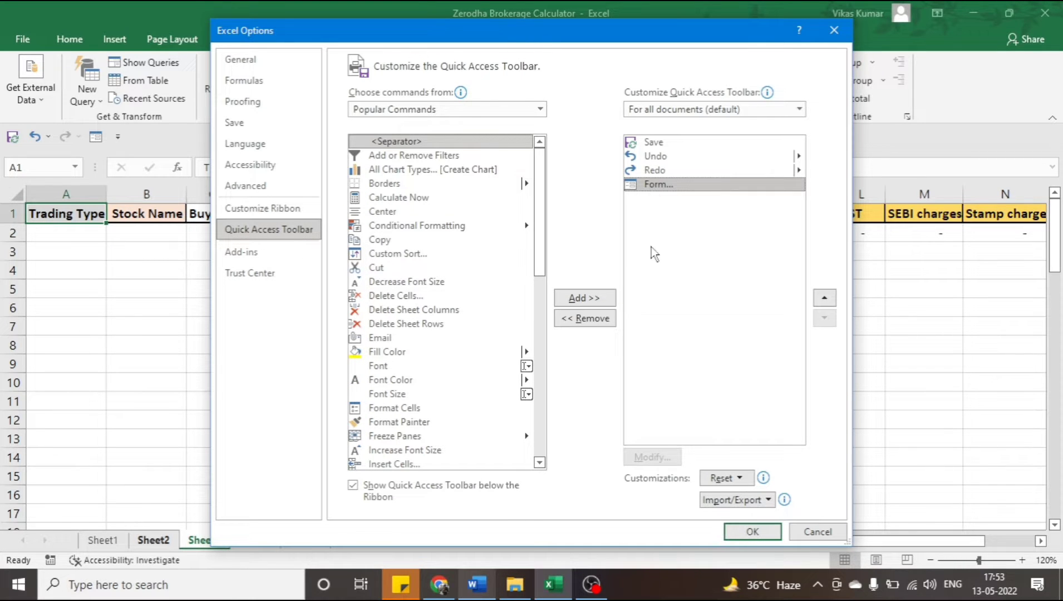
pyautogui.click(590, 320)
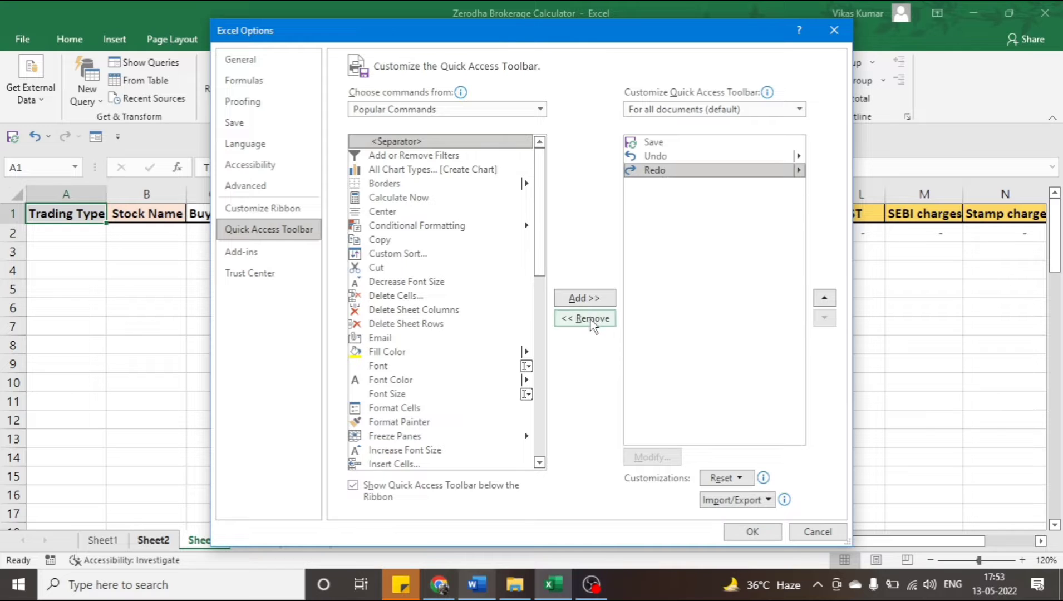
pyautogui.click(433, 215)
pyautogui.press('f')
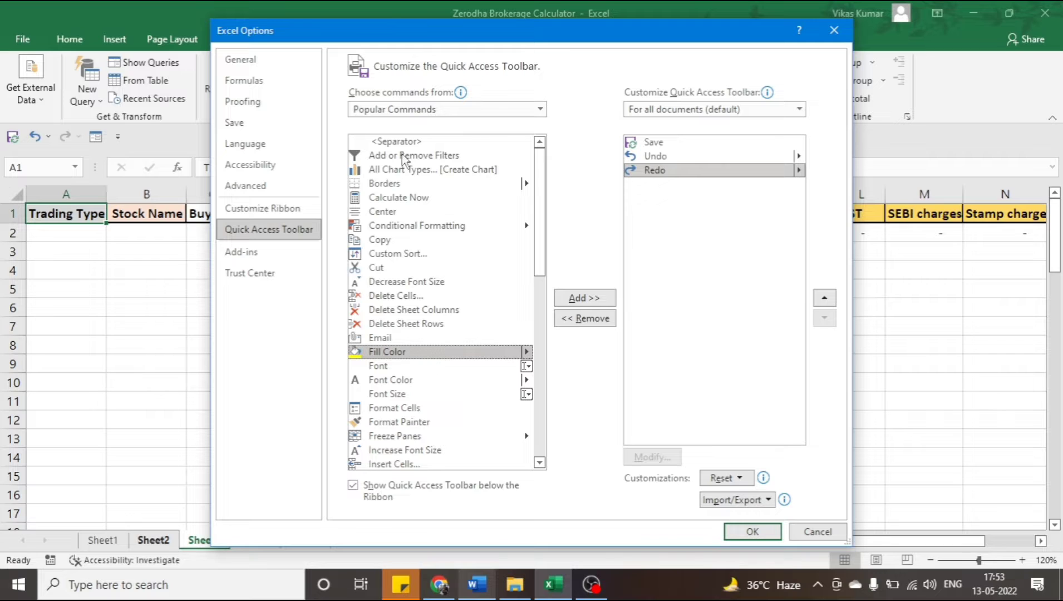
# - Re-add Form to the Quick Access Toolbar from Commands Not in the Ribbon and confirm with OK
pyautogui.click(410, 111)
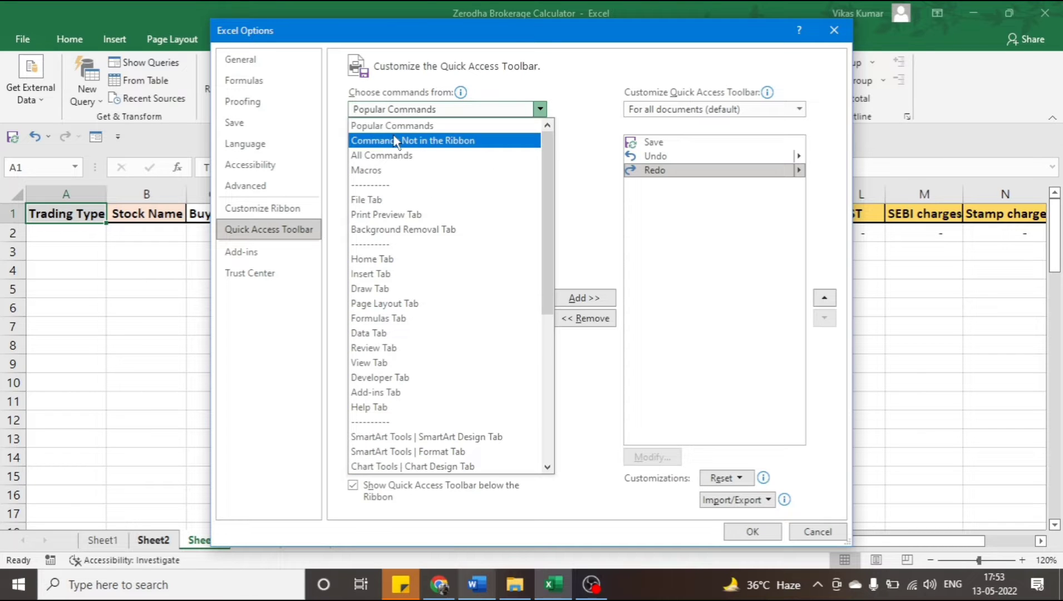
pyautogui.click(396, 141)
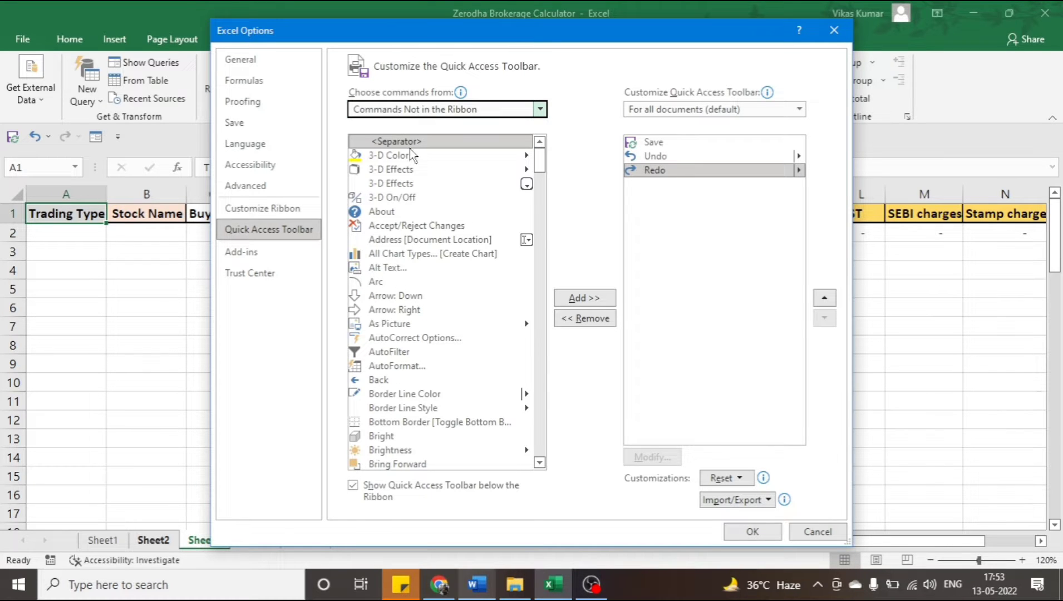
pyautogui.click(410, 169)
pyautogui.press('f')
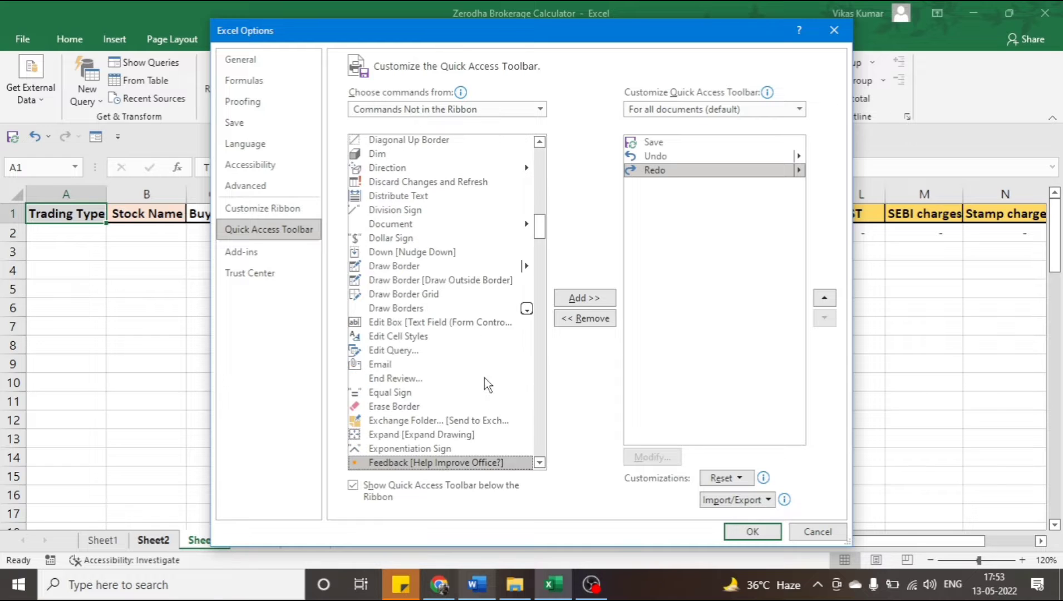
pyautogui.click(540, 439)
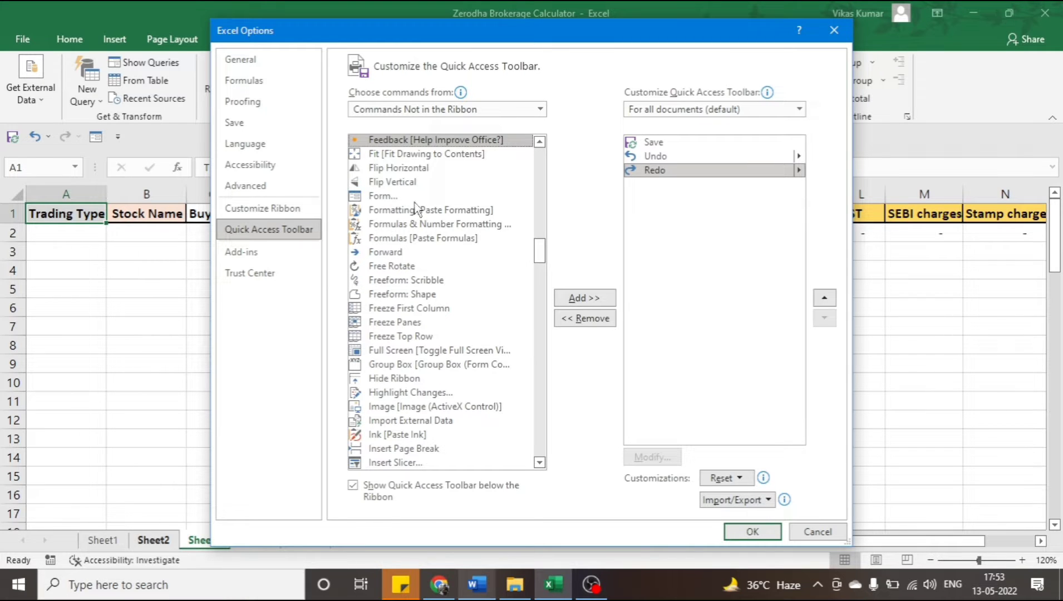
pyautogui.click(395, 197)
pyautogui.click(581, 297)
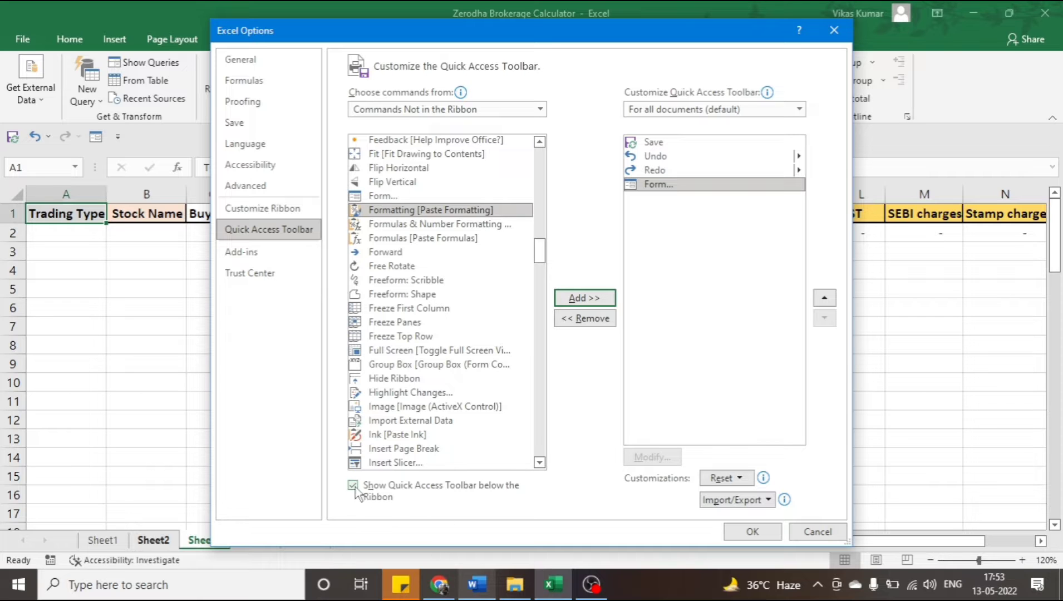
pyautogui.click(758, 535)
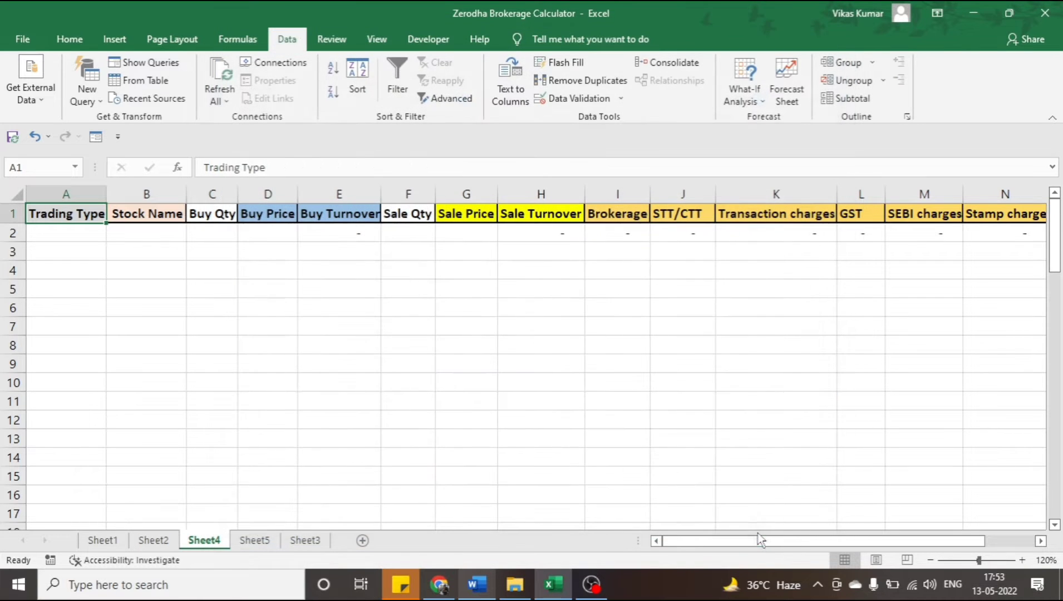
# - From A1, extend the selection through O1 with Ctrl+Shift+Right
pyautogui.press('Return')
pyautogui.click(74, 212)
pyautogui.press('Tab')
pyautogui.click(74, 213)
pyautogui.hotkey('ctrl', 'shift', 'Right')
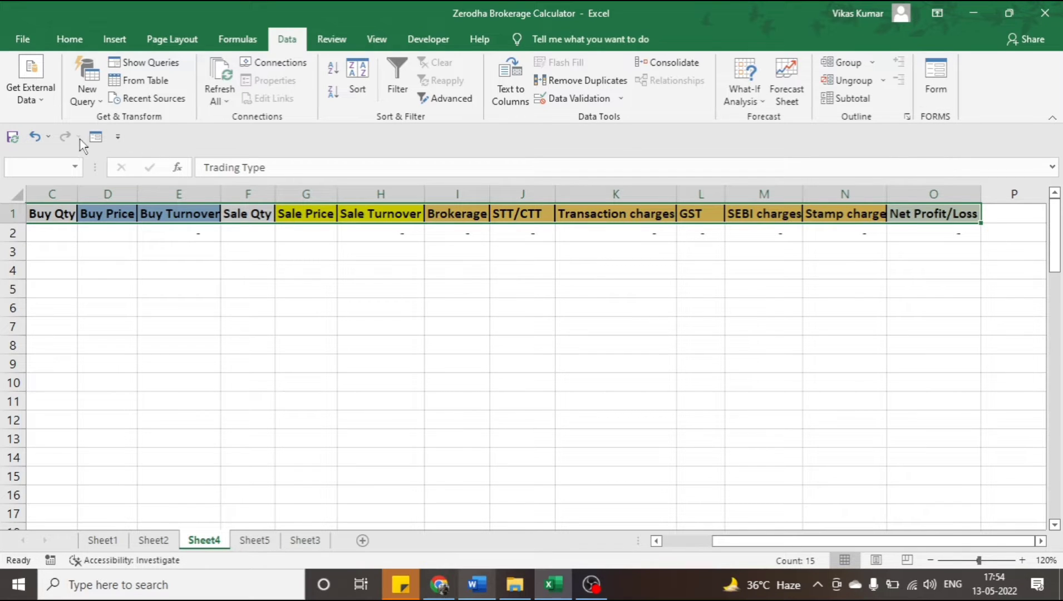
# - Launch the Data Form from the FORMS group and reposition it over the sheet
pyautogui.click(945, 75)
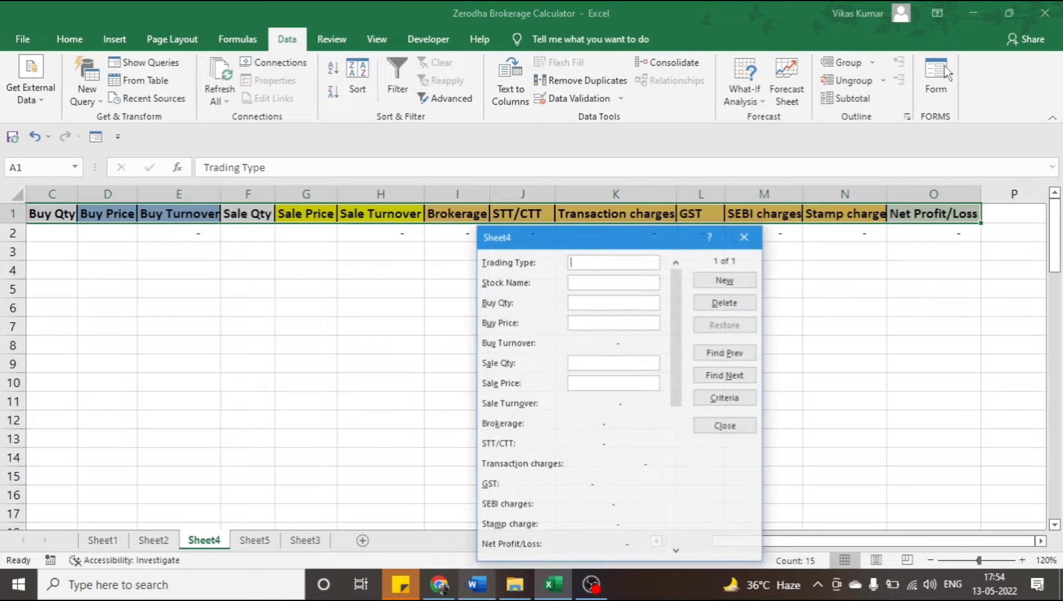
pyautogui.moveTo(621, 237); pyautogui.dragTo(384, 201)
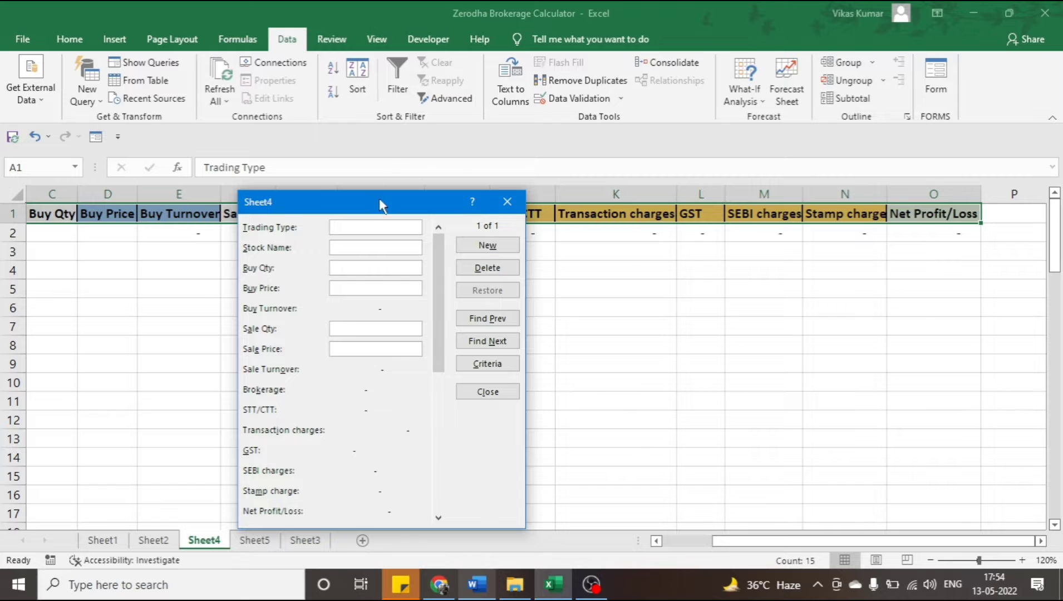
pyautogui.moveTo(380, 205); pyautogui.dragTo(498, 170)
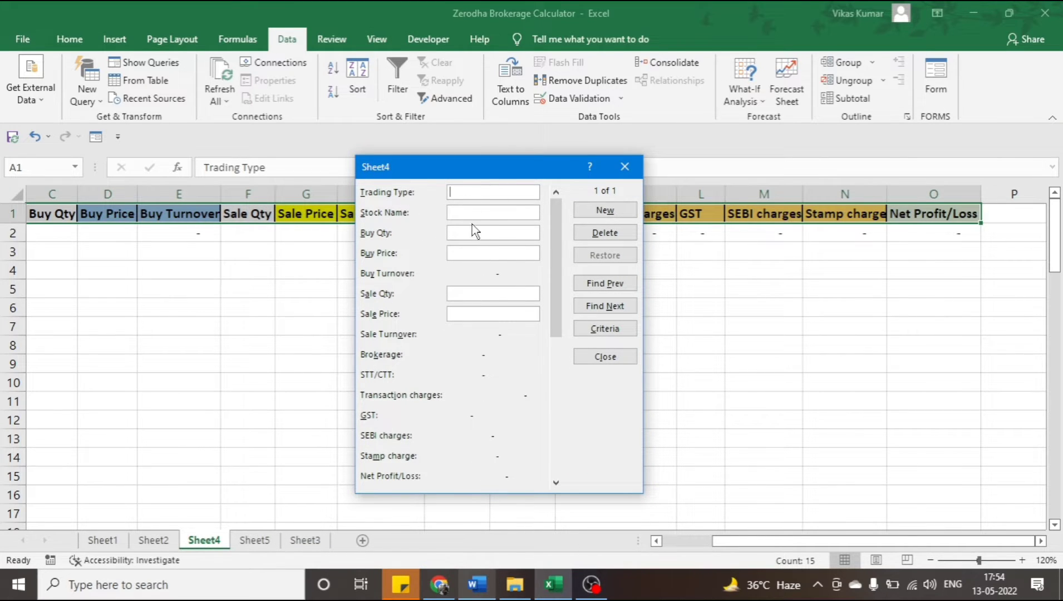
pyautogui.click(471, 252)
pyautogui.click(470, 314)
pyautogui.moveTo(493, 167); pyautogui.dragTo(390, 202)
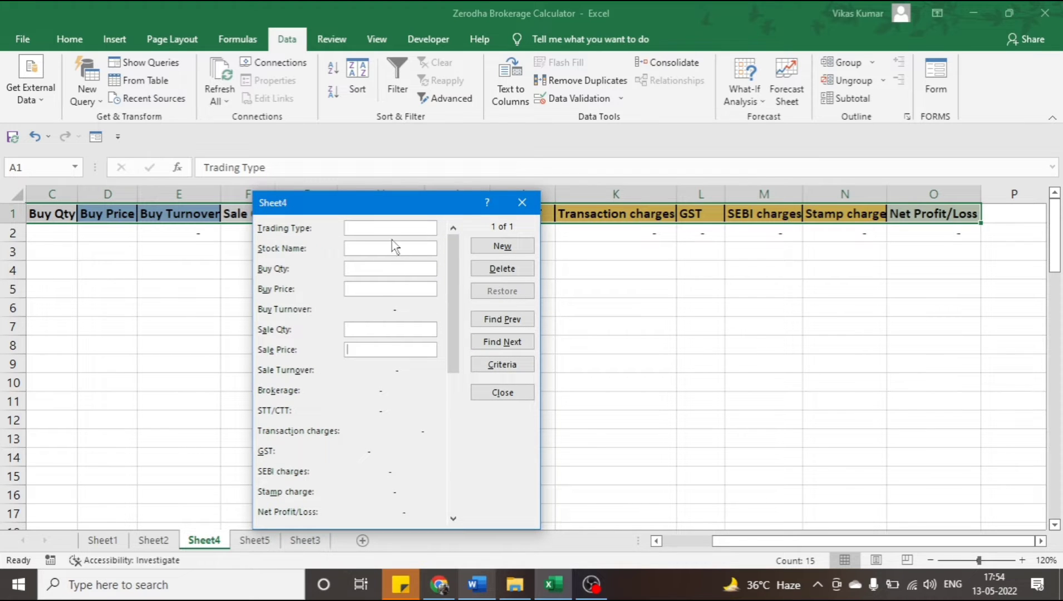
# - Enter the MIS Tata Power trade, 100 bought at 220 and sold at 240, then close the form
pyautogui.click(388, 223)
pyautogui.write('M')
pyautogui.write('wer')
pyautogui.write('00')
pyautogui.press('Tab')
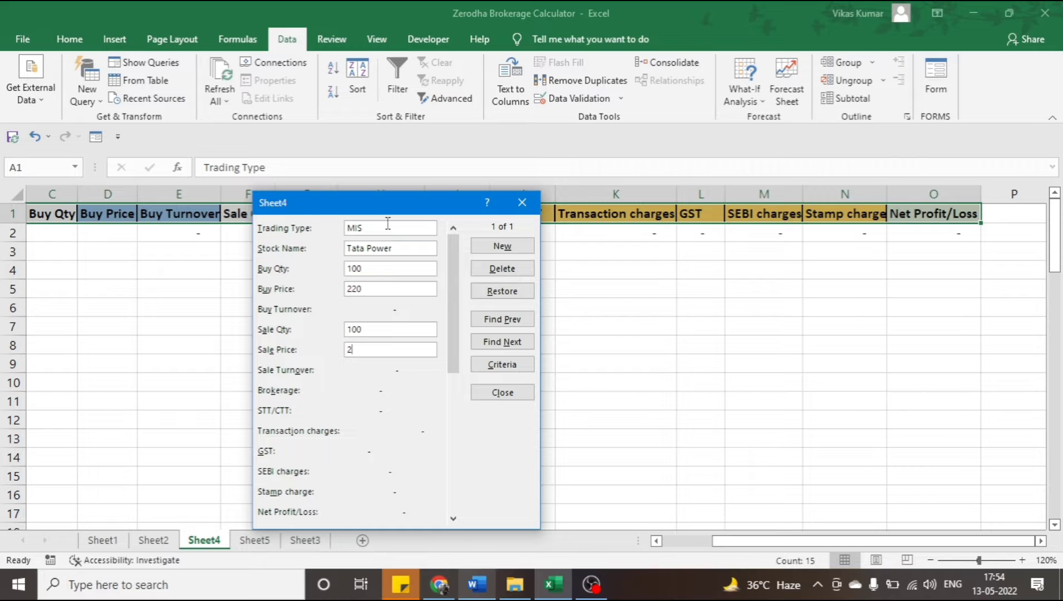
pyautogui.press('Return')
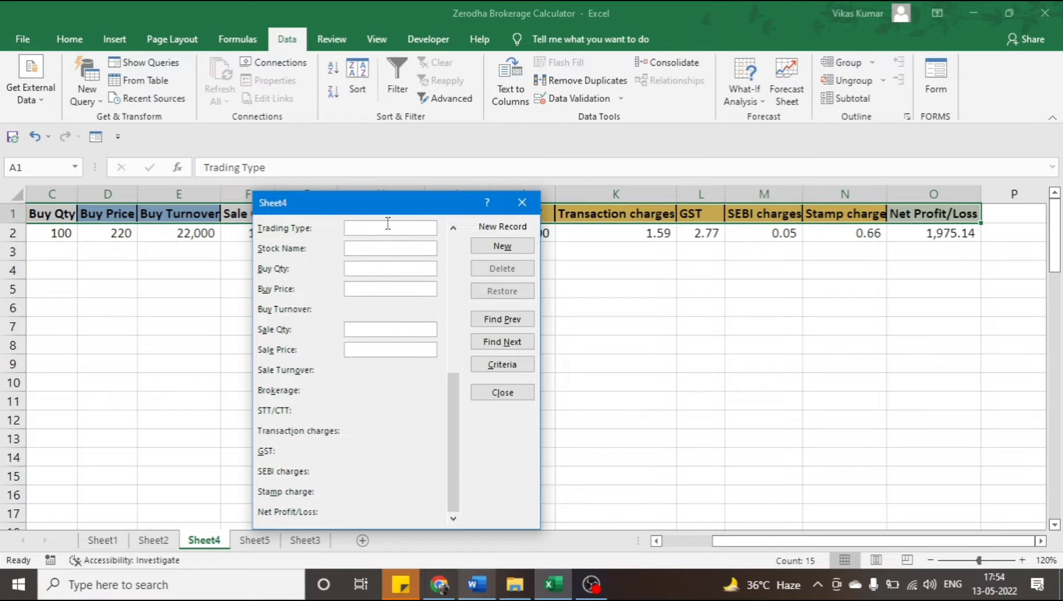
pyautogui.click(521, 202)
pyautogui.click(412, 212)
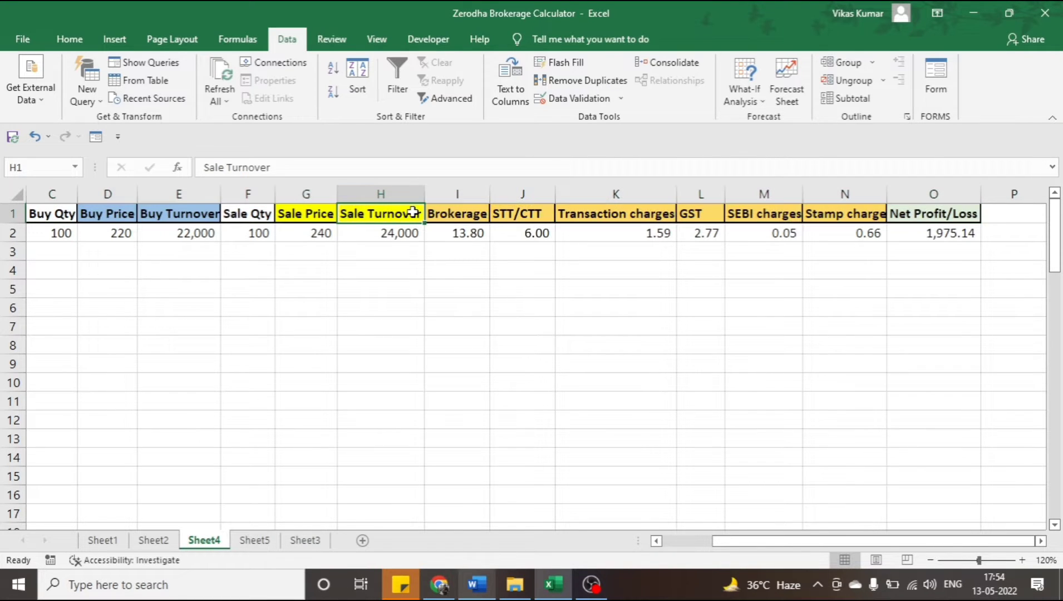
pyautogui.hotkey('ctrl', 'Home')
pyautogui.press('Down')
pyautogui.press('Right')
pyautogui.press('Right')
pyautogui.press('Right')
pyautogui.press('Right')
pyautogui.press('Up')
pyautogui.press('Down')
pyautogui.press('Right')
pyautogui.press('Right')
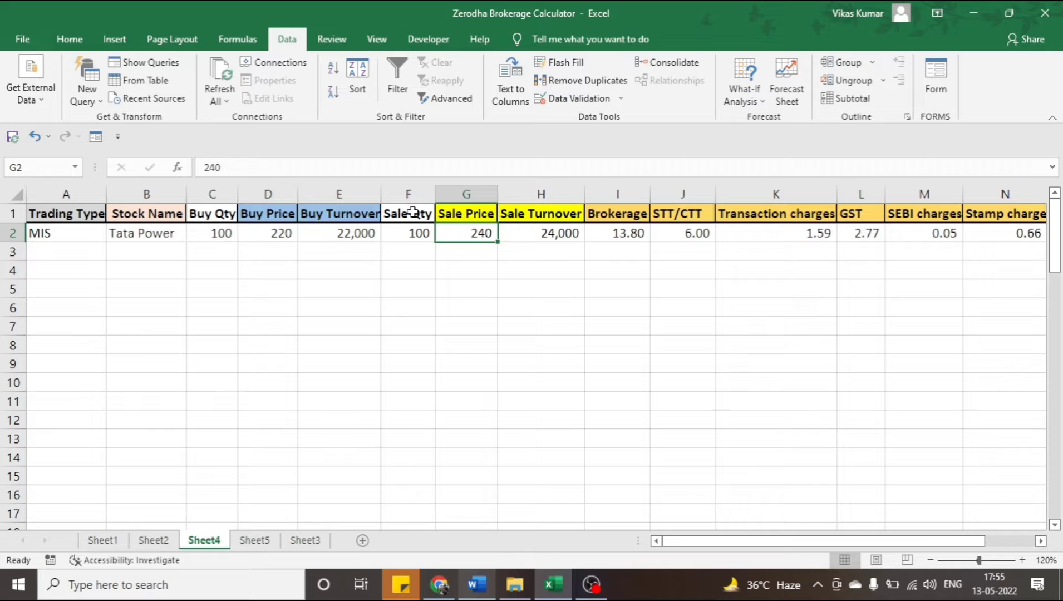
pyautogui.press('Right')
pyautogui.press('Up')
pyautogui.press('Down')
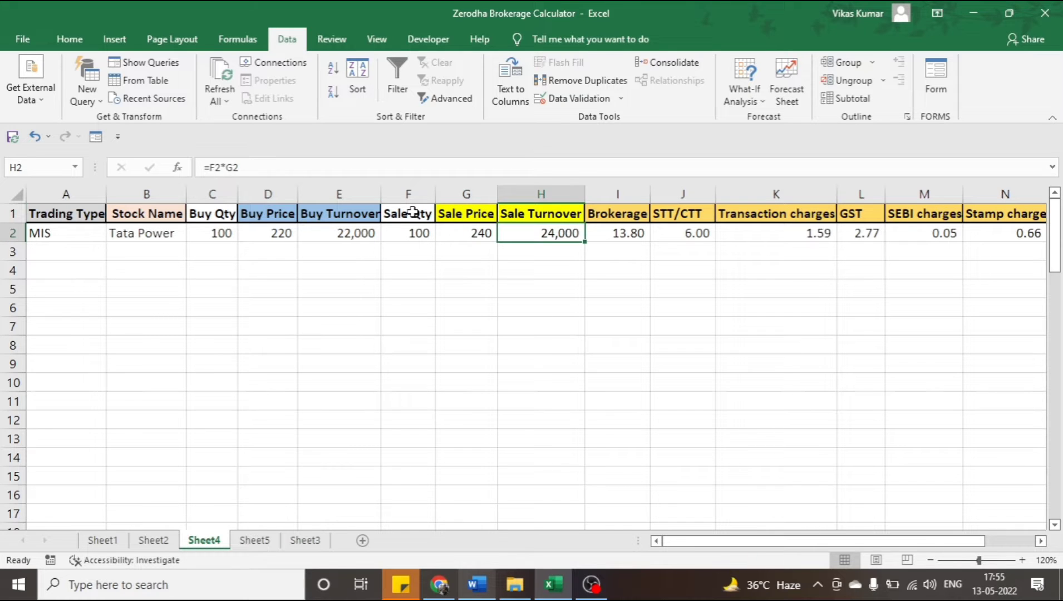
pyautogui.press('Right')
pyautogui.press('Up')
pyautogui.press('Down')
pyautogui.press('Right')
pyautogui.press('Up')
pyautogui.press('Down')
pyautogui.press('Right')
pyautogui.press('Up')
pyautogui.press('Right')
pyautogui.press('Down')
pyautogui.press('Right')
pyautogui.press('Right')
pyautogui.press('Right')
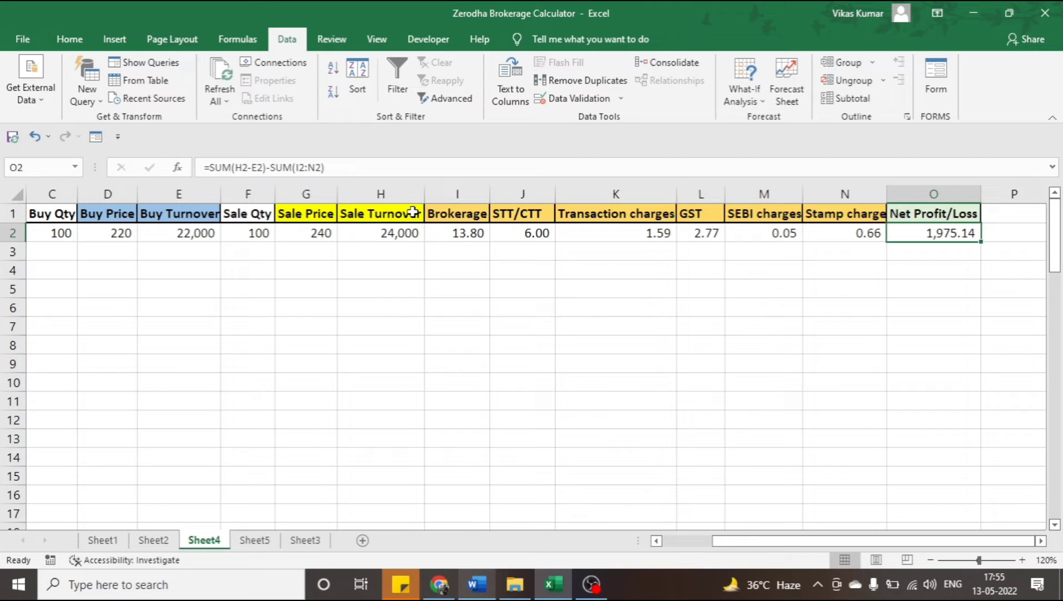
pyautogui.press('Up')
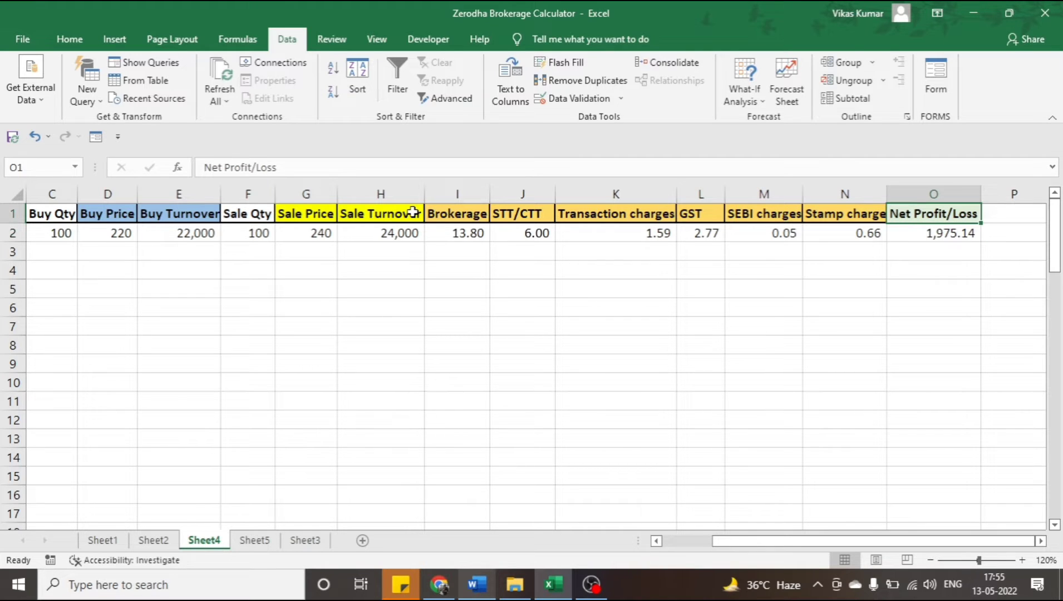
pyautogui.press('Left')
pyautogui.press('Left')
pyautogui.press('Left')
pyautogui.press('Left')
pyautogui.press('Left')
pyautogui.press('Left')
pyautogui.press('Right')
pyautogui.press('Right')
pyautogui.press('Down')
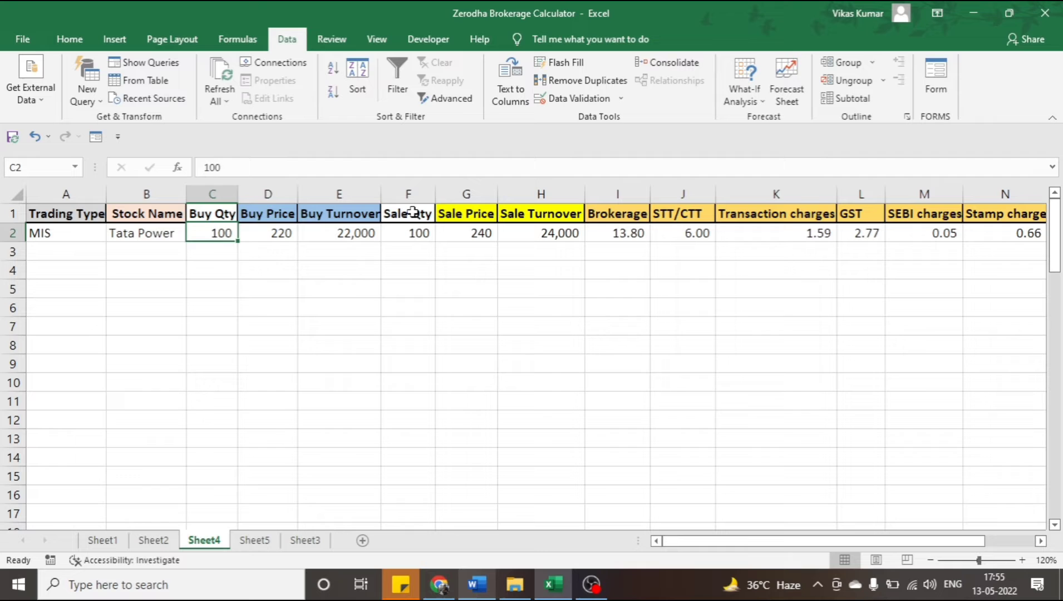
pyautogui.press('Right')
pyautogui.press('Right')
pyautogui.press('Right')
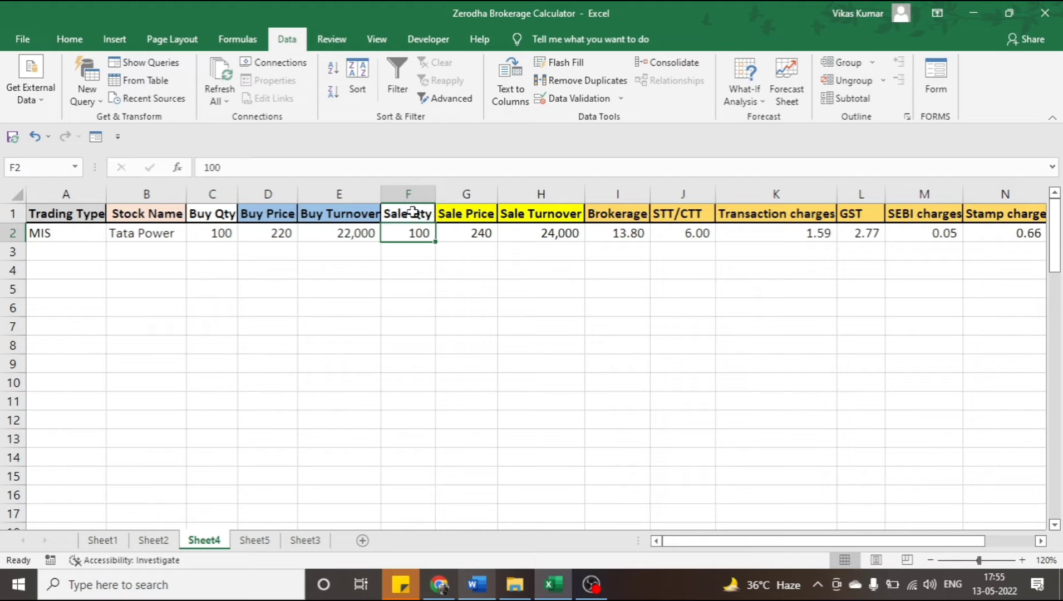
pyautogui.press('Right')
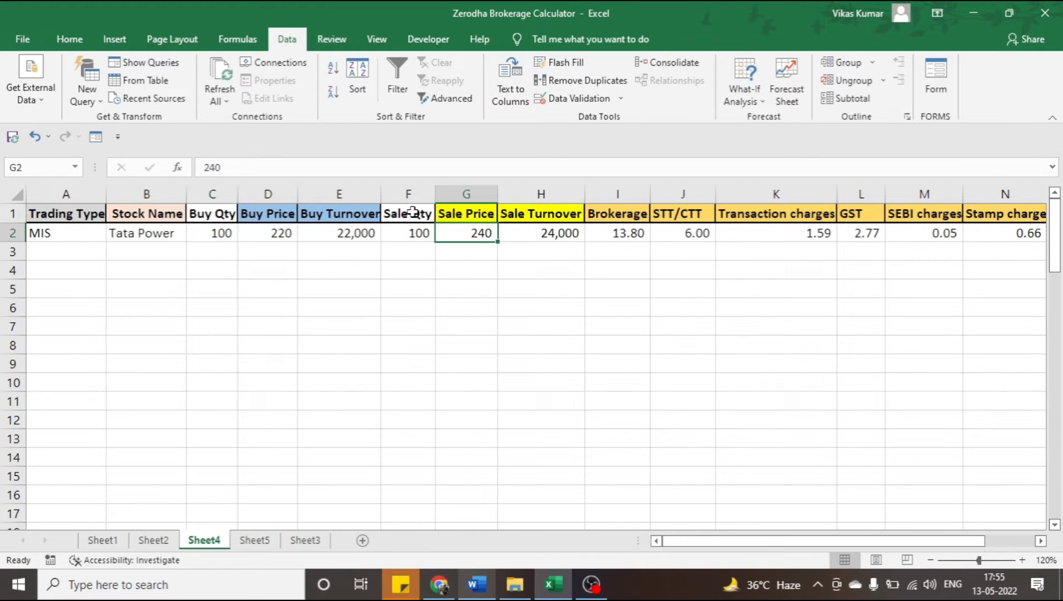
pyautogui.press('Up')
pyautogui.hotkey('ctrl', 'Right')
pyautogui.press('Down')
pyautogui.press('Up')
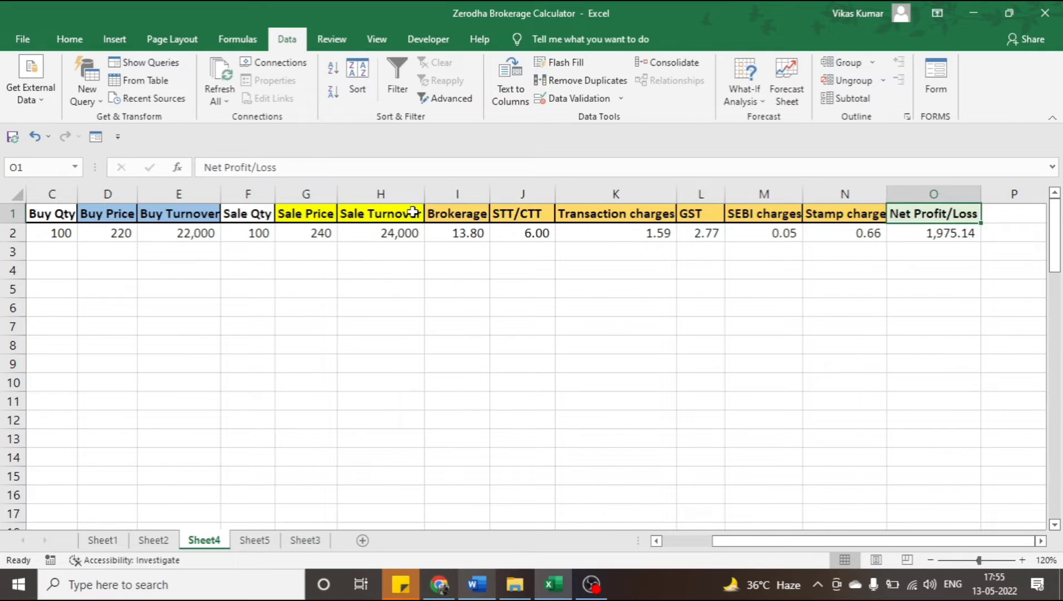
pyautogui.hotkey('ctrl', 'Left')
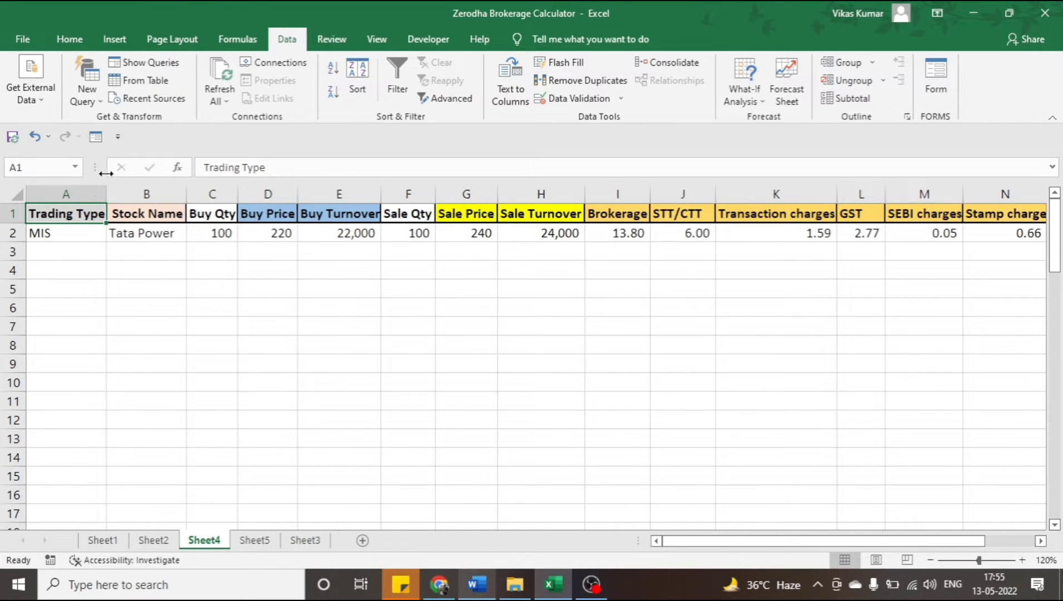
pyautogui.click(78, 239)
pyautogui.click(79, 214)
# - Start a new form record with Trading Type Equity, correcting the mistaken LIC entry
pyautogui.click(97, 136)
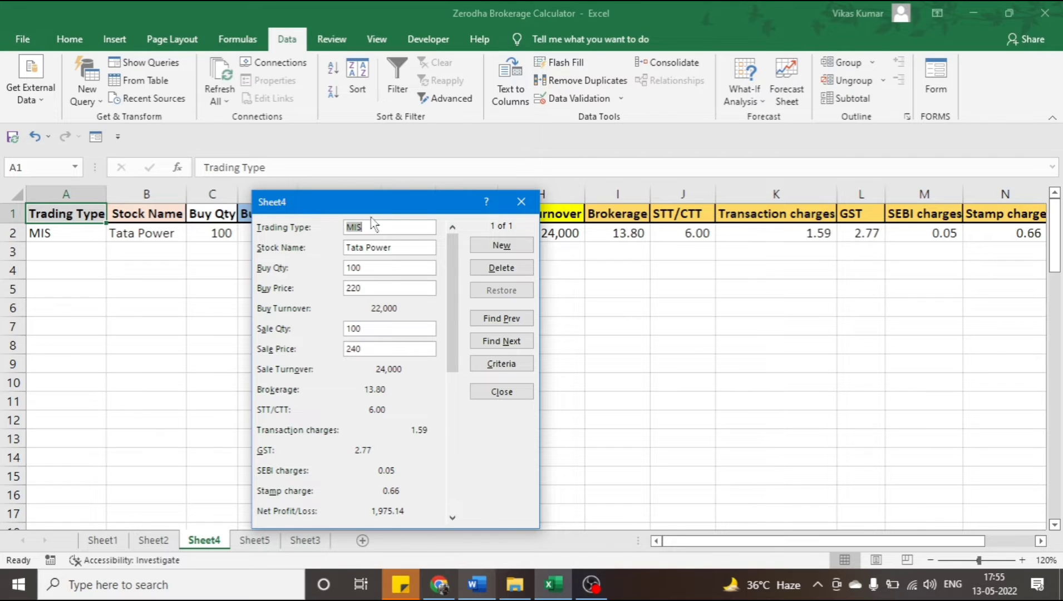
pyautogui.click(486, 244)
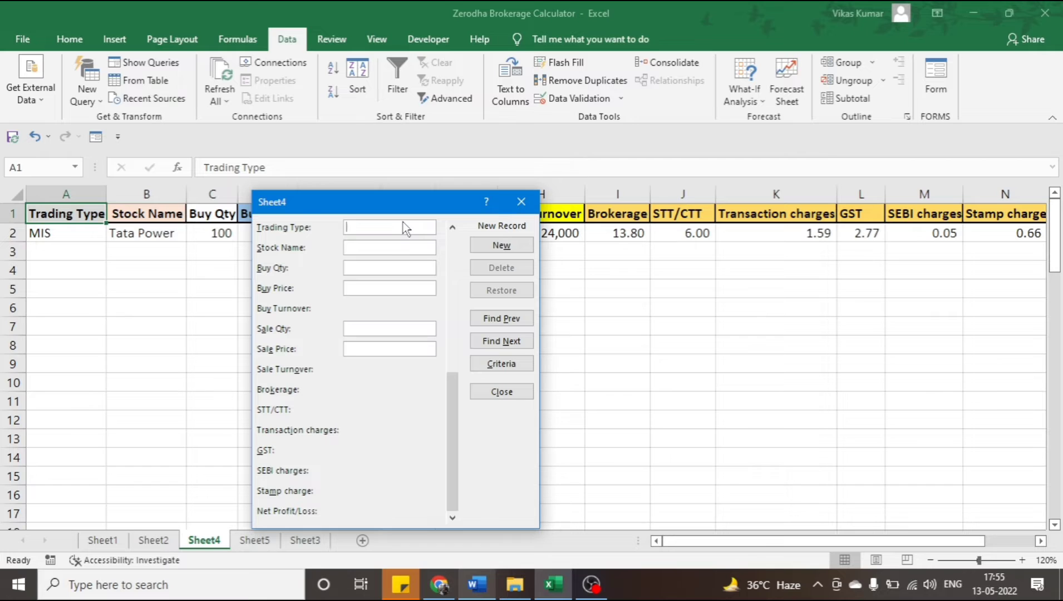
pyautogui.write('LIC')
pyautogui.press('Tab')
pyautogui.hotkey('shift', 'Tab')
pyautogui.write('Equity')
pyautogui.press('Tab')
pyautogui.write('LIC')
# - Enter LIC's 200 bought at 700 and 200 sold at 690, then add the record
pyautogui.press('Tab')
pyautogui.write('200')
pyautogui.press('Tab')
pyautogui.write('00')
pyautogui.press('Tab')
pyautogui.write('200')
pyautogui.press('Tab')
pyautogui.write('7')
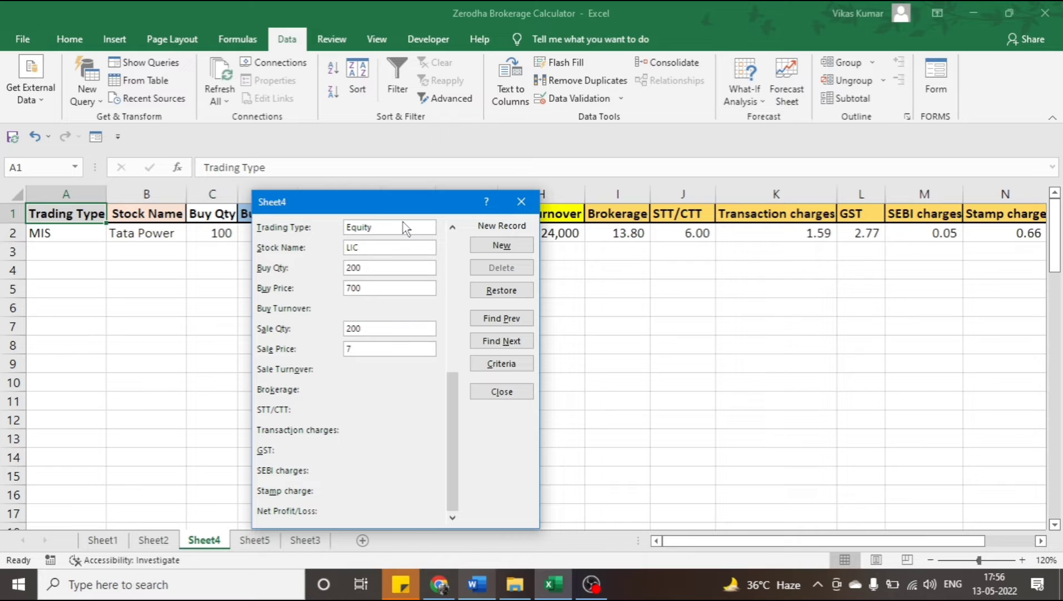
pyautogui.write('690')
pyautogui.press('Return')
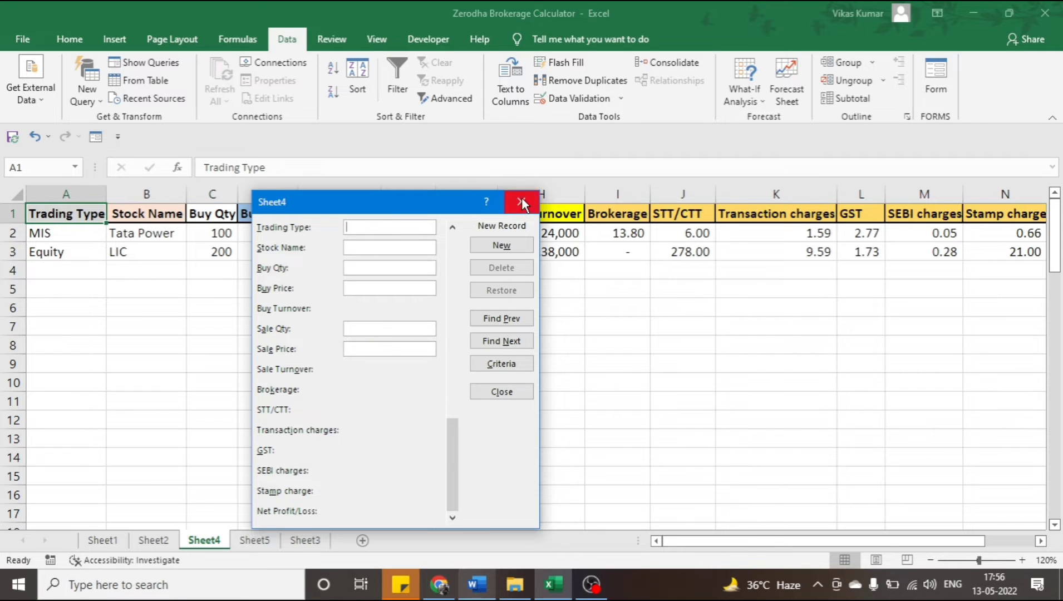
pyautogui.click(522, 200)
# - Check row 3's values: Buy Qty 200, Buy Price 700, Sale Qty 200, Sale Price 690
pyautogui.press('Down')
pyautogui.press('Down')
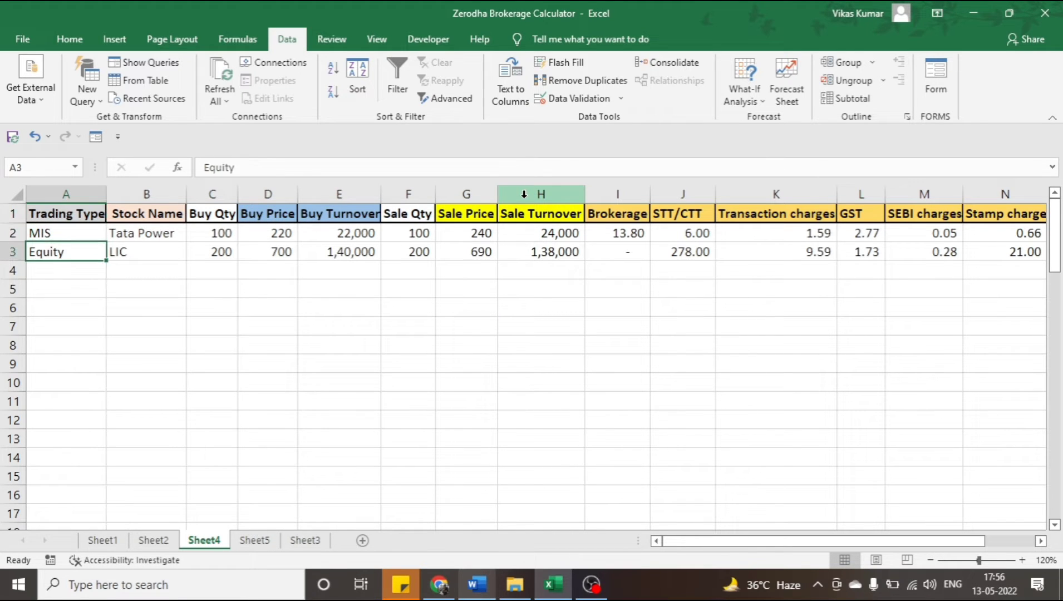
pyautogui.press('Right')
pyautogui.press('Right')
pyautogui.press('Right')
pyautogui.press('Right')
pyautogui.press('Right')
pyautogui.press('Right')
pyautogui.press('Right')
pyautogui.press('Right')
pyautogui.press('Right')
pyautogui.press('Right')
pyautogui.press('Right')
pyautogui.press('Right')
pyautogui.press('Right')
pyautogui.press('Right')
pyautogui.hscroll(1, 524, 193)
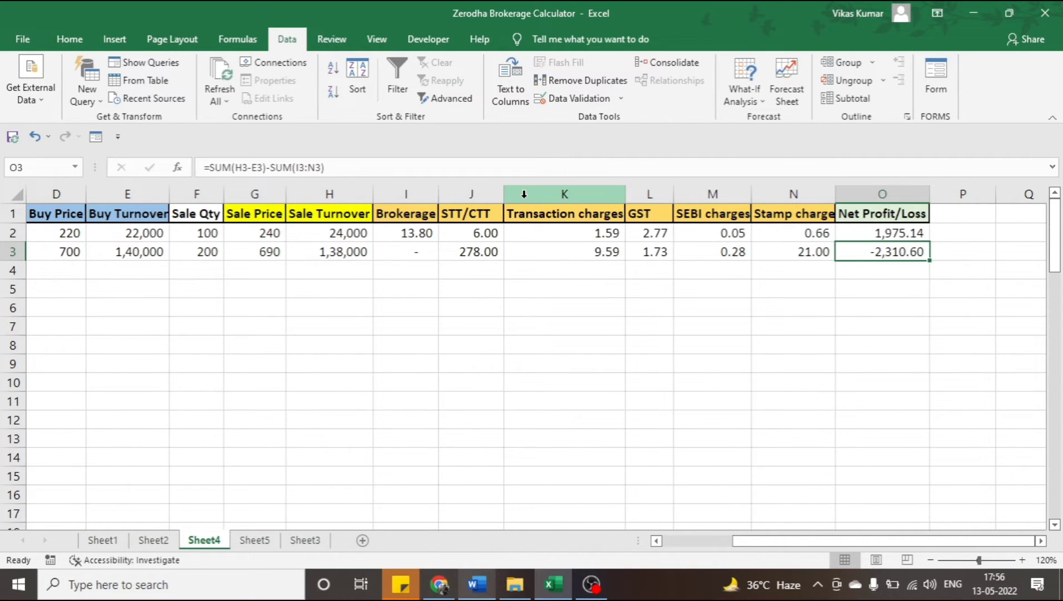
pyautogui.press('Up')
pyautogui.press('Up')
pyautogui.press('Home')
pyautogui.press('Right')
pyautogui.press('Down')
pyautogui.press('Right')
pyautogui.press('Right')
pyautogui.press('Down')
pyautogui.press('Left')
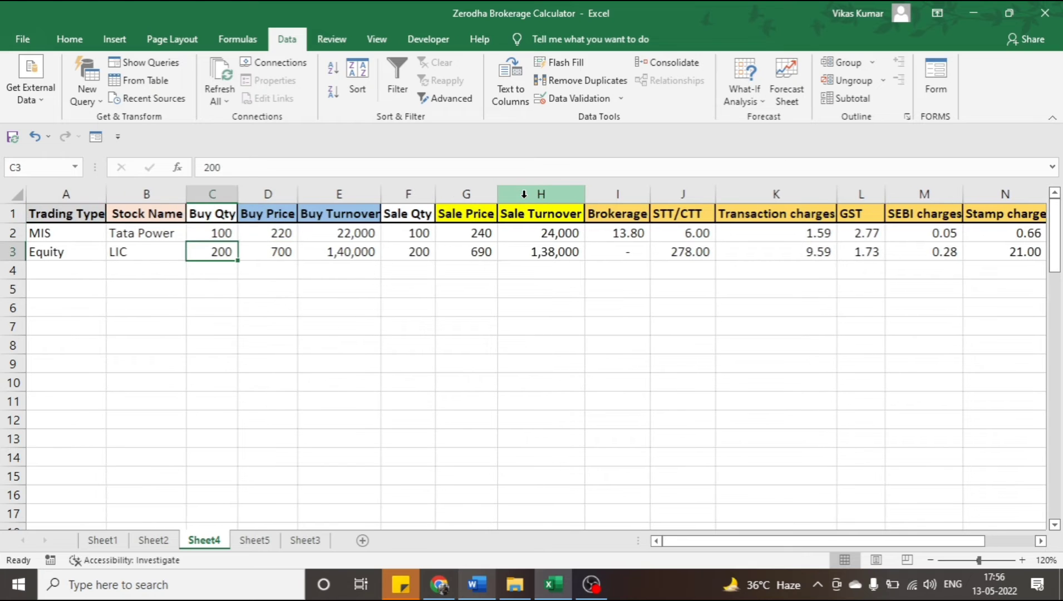
pyautogui.press('Right')
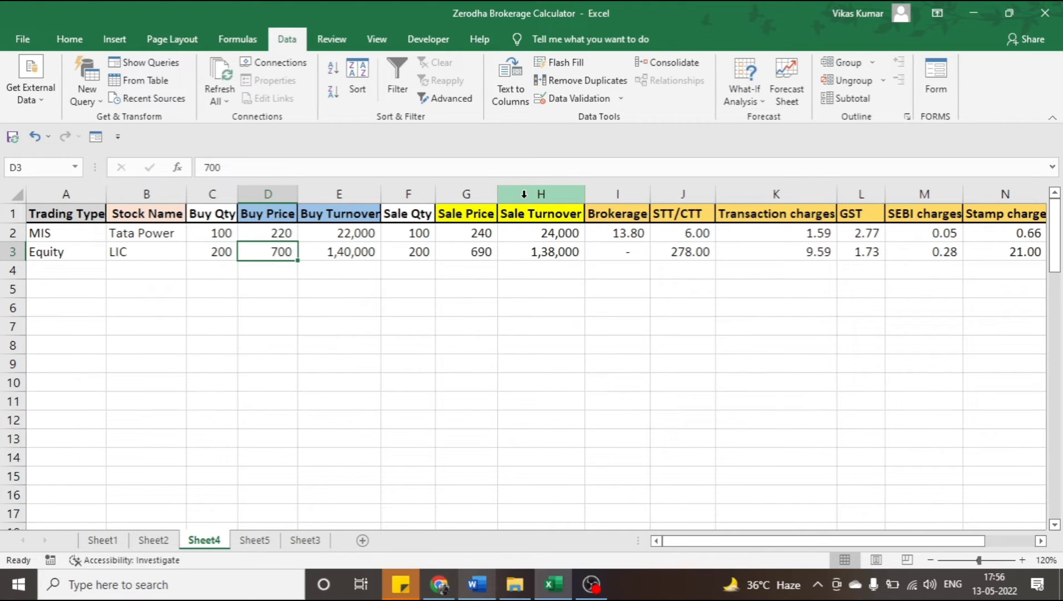
pyautogui.press('Right')
pyautogui.press('Right')
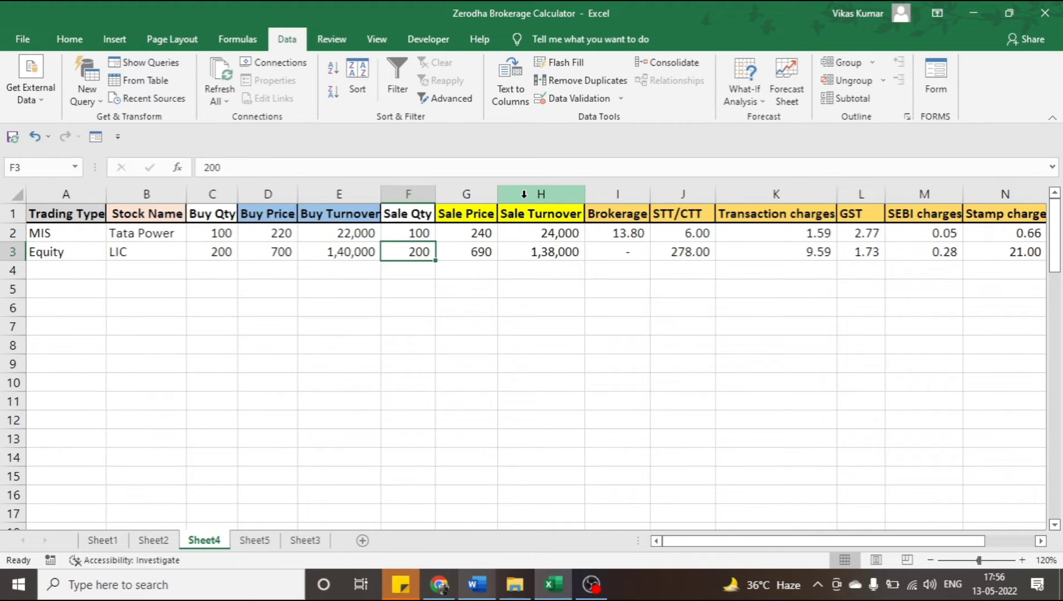
pyautogui.press('Right')
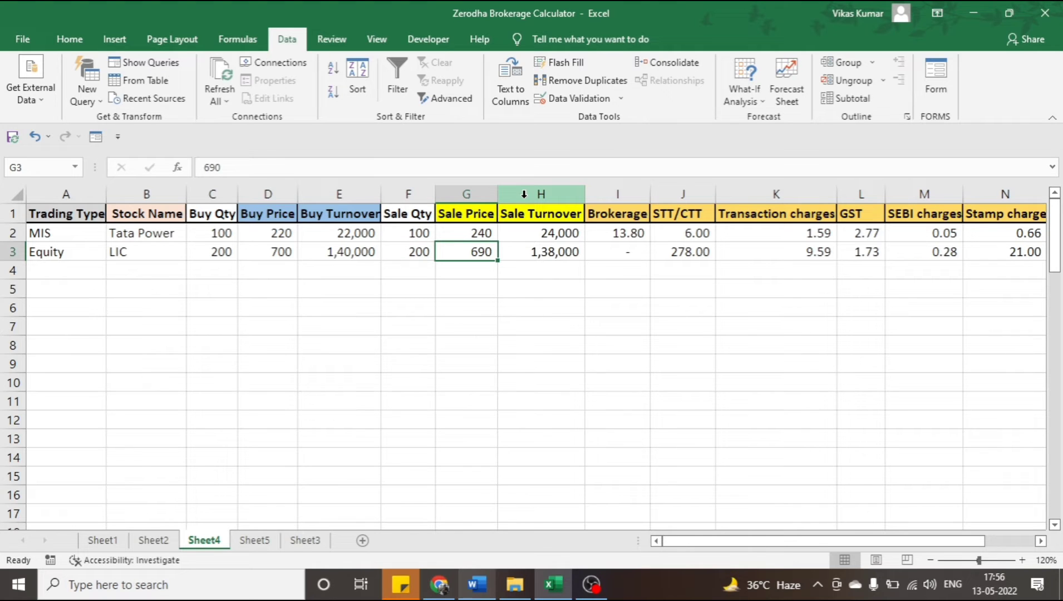
# - Inspect the O3 formula giving the -2,310.60 net loss, then return to the Trading Type header
pyautogui.press('Up')
pyautogui.press('Up')
pyautogui.hotkey('ctrl', 'Right')
pyautogui.press('Down')
pyautogui.press('Down')
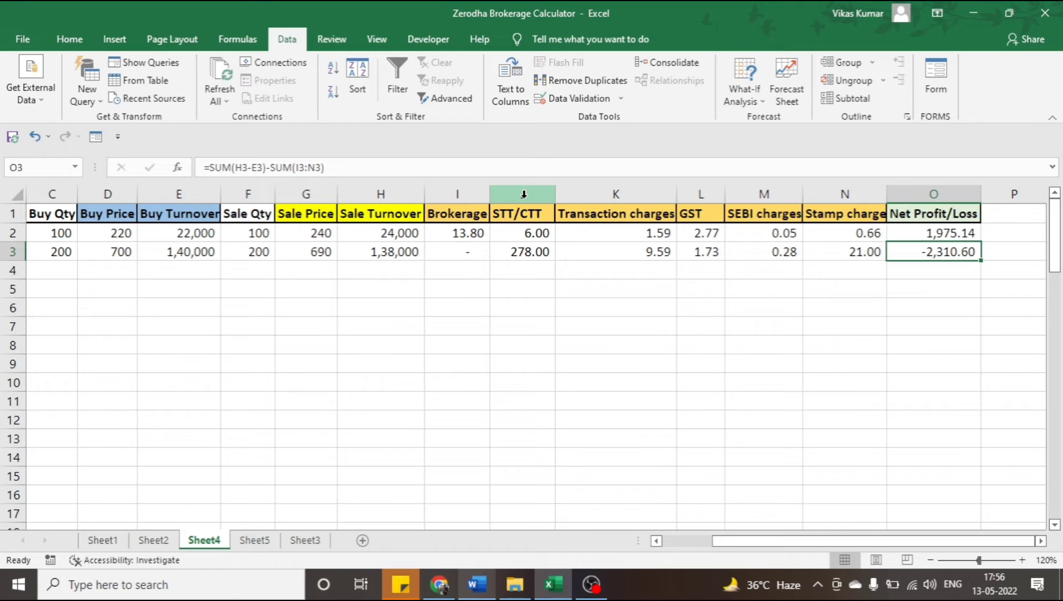
pyautogui.press('Up')
pyautogui.press('Up')
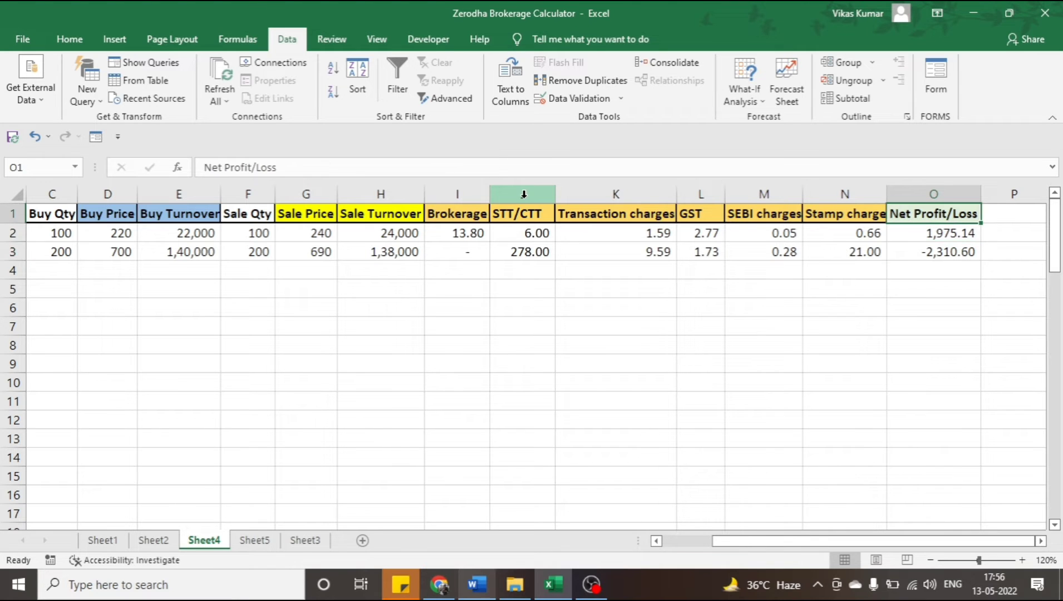
pyautogui.hotkey('ctrl', 'Left')
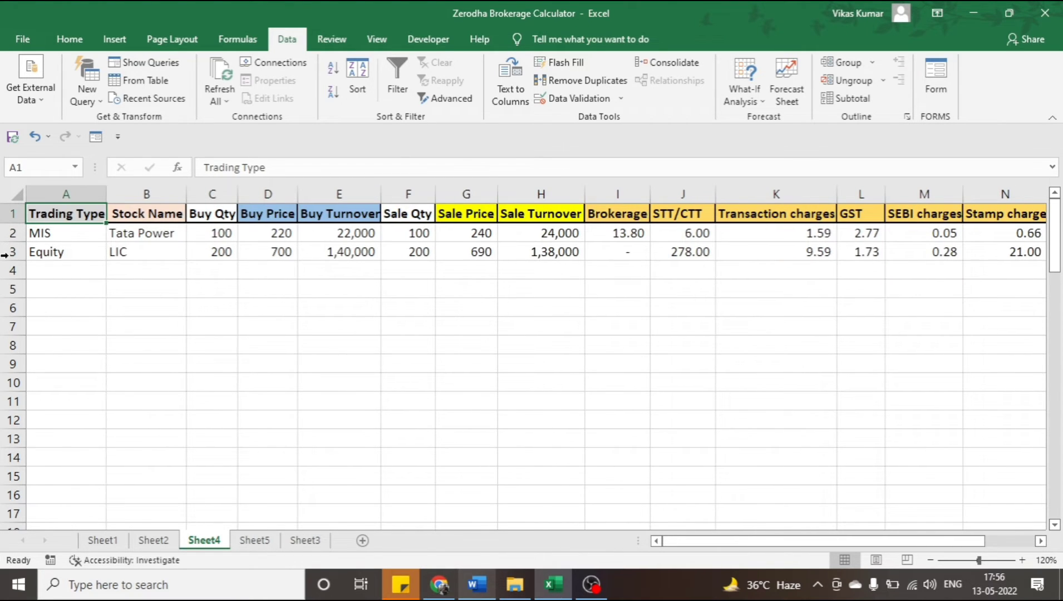
pyautogui.click(64, 326)
pyautogui.click(68, 271)
pyautogui.click(69, 213)
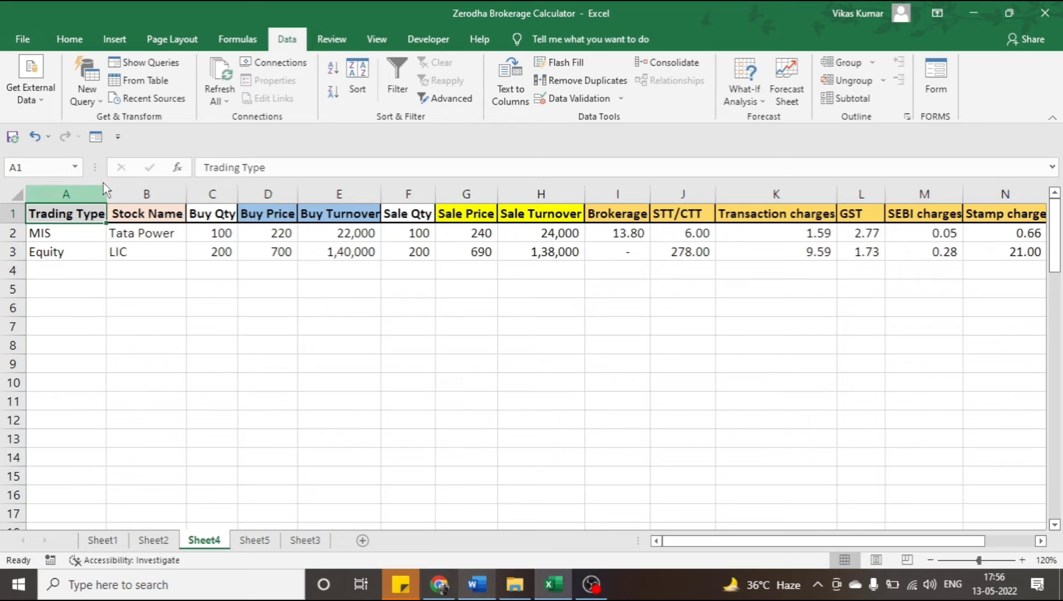
# - Start a new form record with Trading Type MIS and Stock Name Reliance
pyautogui.click(101, 138)
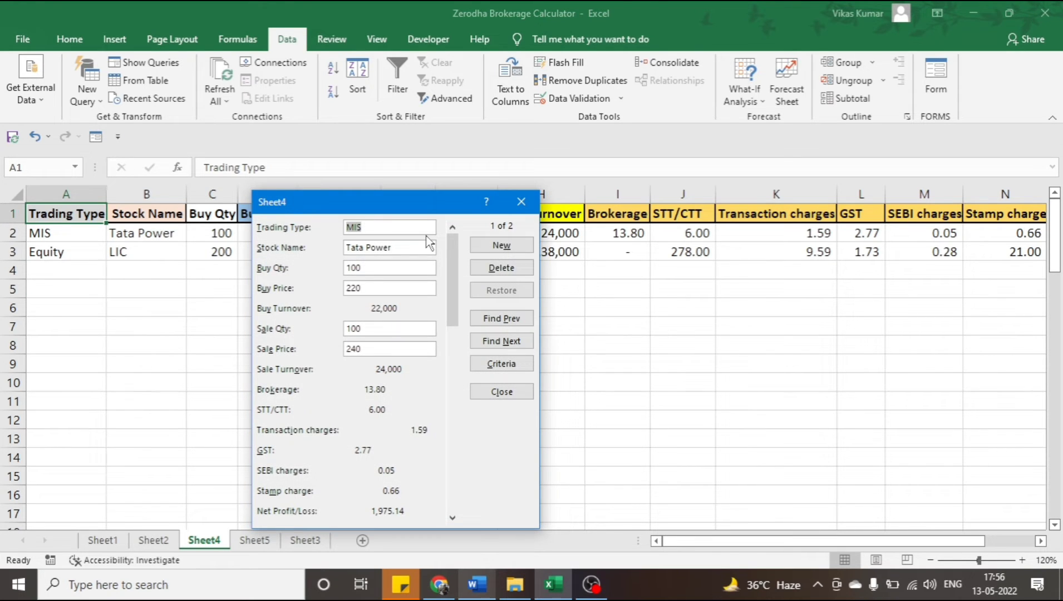
pyautogui.click(489, 245)
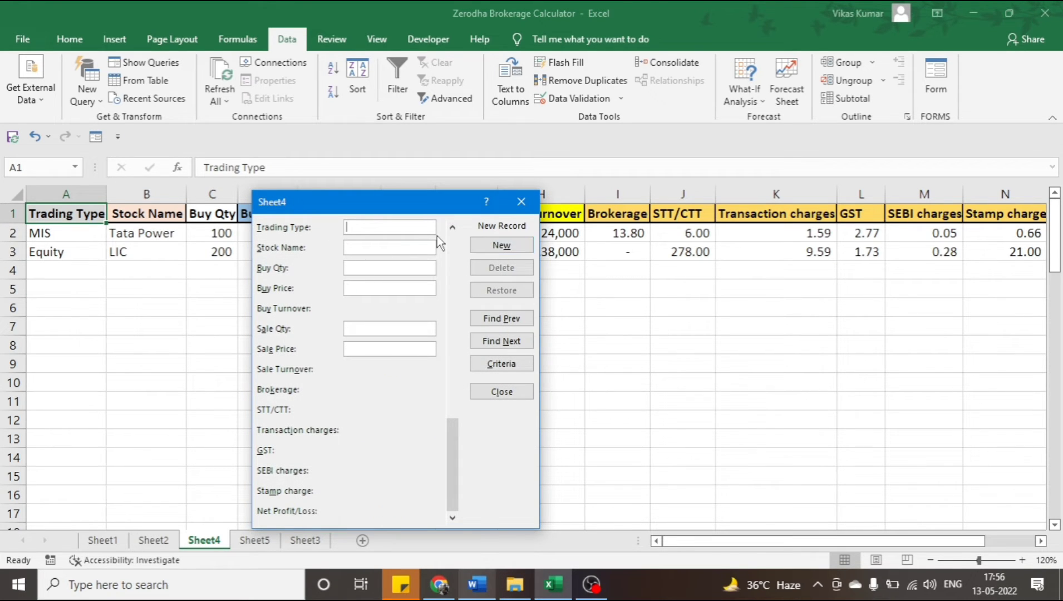
pyautogui.write('MIS')
pyautogui.press('Tab')
pyautogui.write('Reliande')
pyautogui.press('Tab')
# - Enter 400 bought at 50 and 400 sold at 60, add the record, and close the form
pyautogui.write('400')
pyautogui.press('Tab')
pyautogui.write('50')
pyautogui.press('Tab')
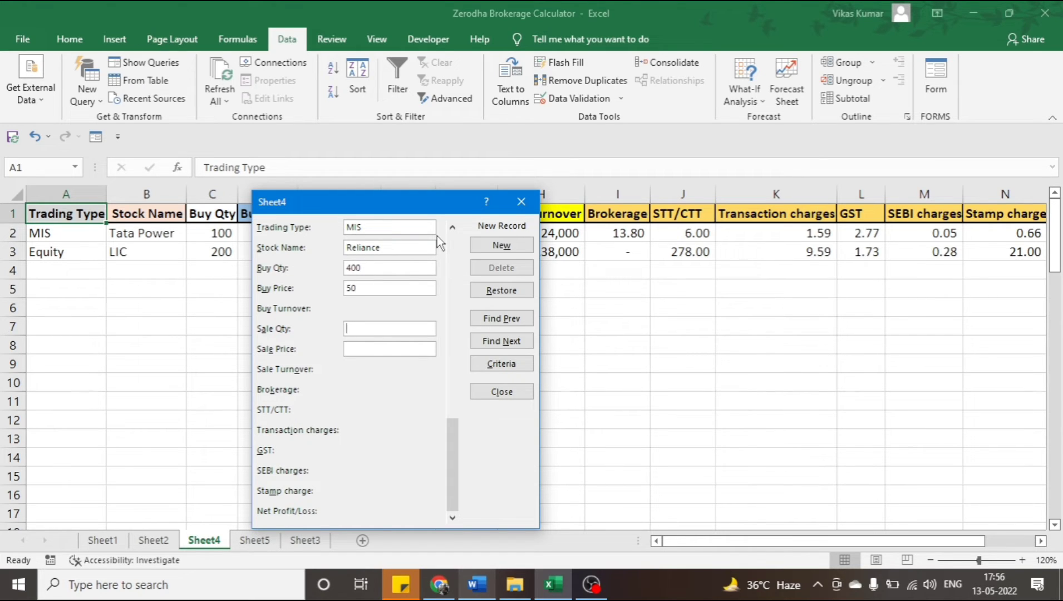
pyautogui.write('400')
pyautogui.press('Tab')
pyautogui.write('60')
pyautogui.press('Return')
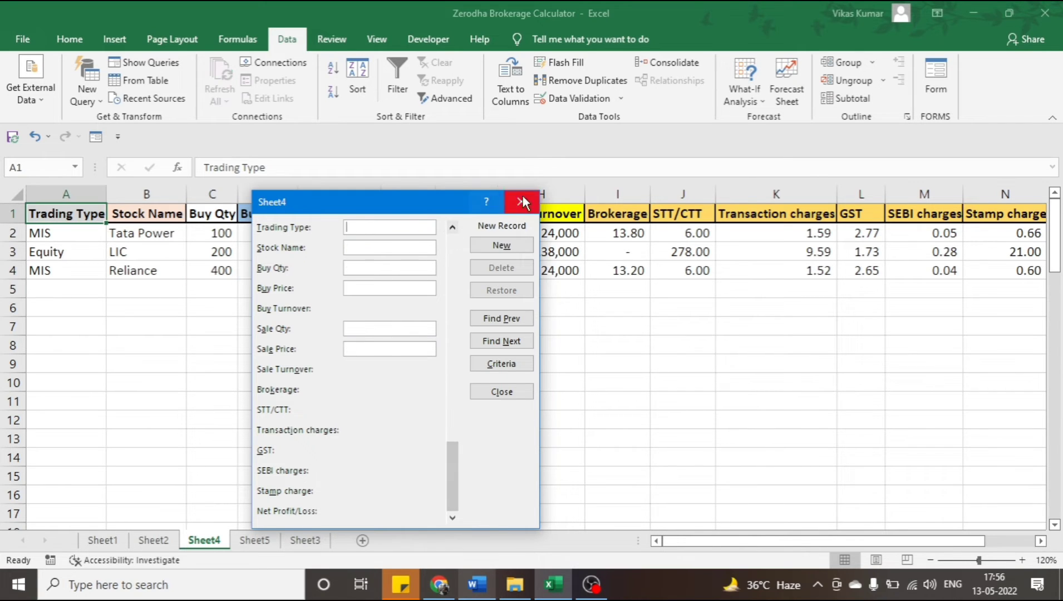
pyautogui.click(517, 202)
pyautogui.click(177, 272)
# - Step across the Reliance row's values to confirm its net profit of 3,975.99
pyautogui.press('Left')
pyautogui.press('Right')
pyautogui.press('Right')
pyautogui.press('Right')
pyautogui.press('Right')
pyautogui.press('Right')
pyautogui.press('Right')
pyautogui.press('Right')
pyautogui.press('Right')
pyautogui.press('Left')
pyautogui.press('Left')
pyautogui.press('Left')
pyautogui.press('Left')
pyautogui.press('Right')
pyautogui.press('Right')
pyautogui.press('Right')
pyautogui.press('Right')
pyautogui.press('Right')
pyautogui.press('Right')
pyautogui.press('Right')
pyautogui.press('Right')
pyautogui.press('Right')
pyautogui.press('Right')
pyautogui.press('Right')
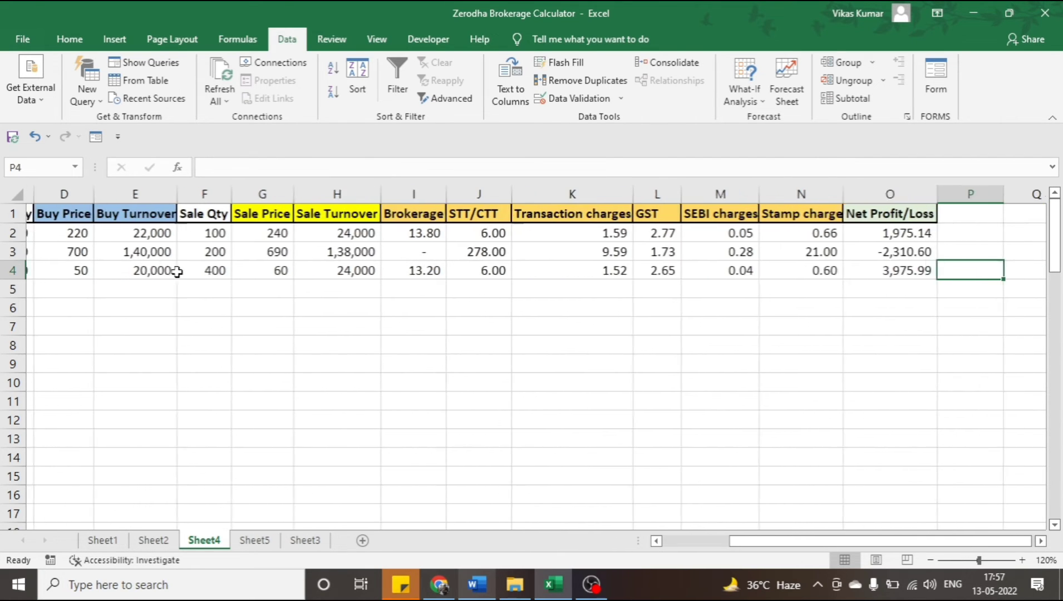
pyautogui.press('Left')
pyautogui.press('Left')
pyautogui.press('Left')
# - Check the Sale Turnover formula in H4, then go to Sheet5's Zerodha Brokerage Charges table
pyautogui.press('Home')
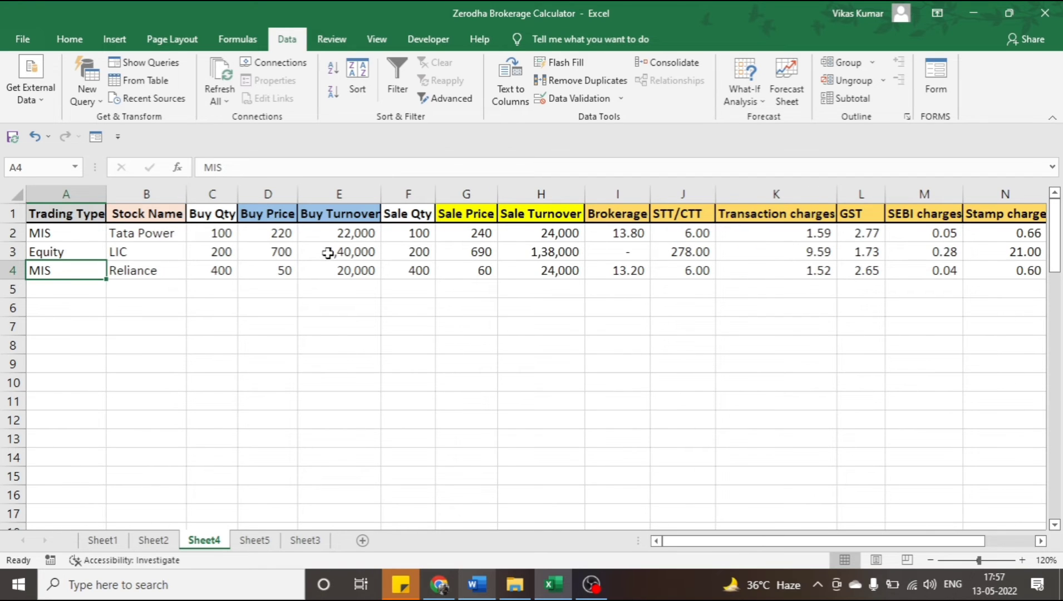
pyautogui.click(581, 273)
pyautogui.click(621, 267)
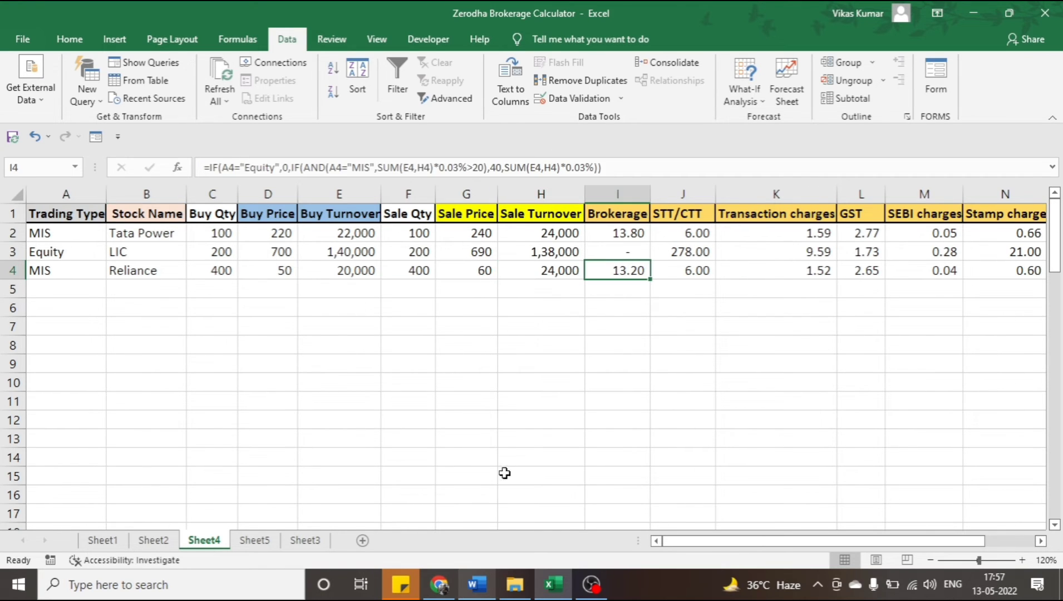
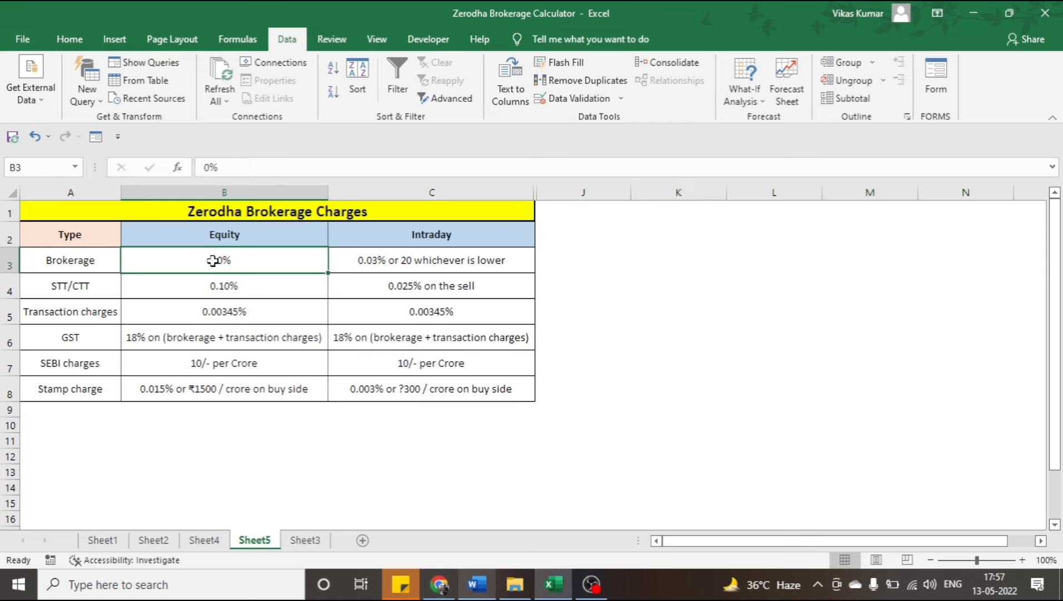
# - Review the Brokerage and STT/CTT rows on Sheet5, including Equity's 0% brokerage and the Intraday rules
pyautogui.click(439, 236)
pyautogui.click(430, 260)
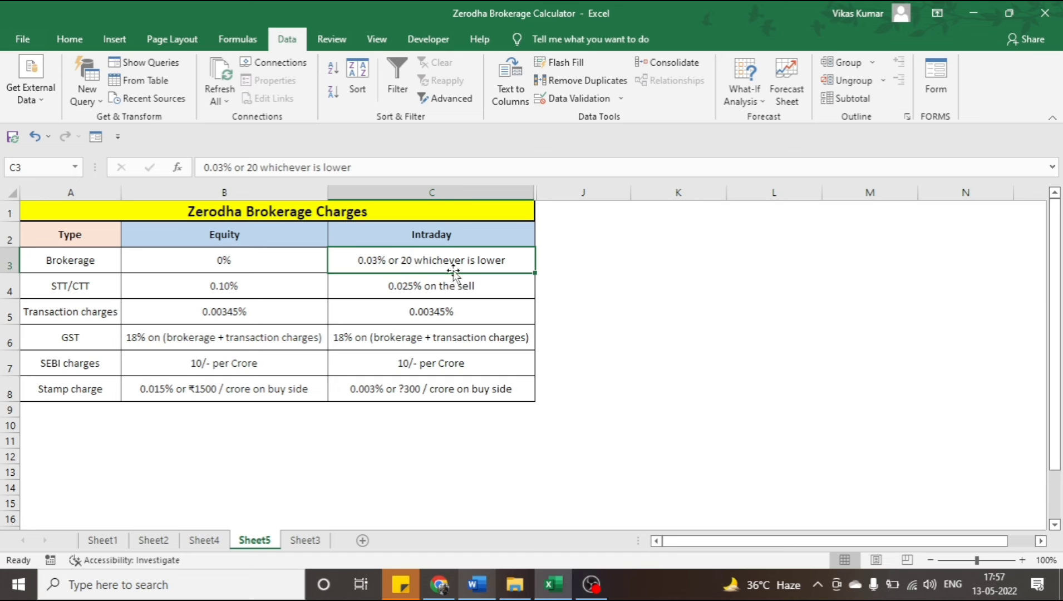
pyautogui.click(78, 257)
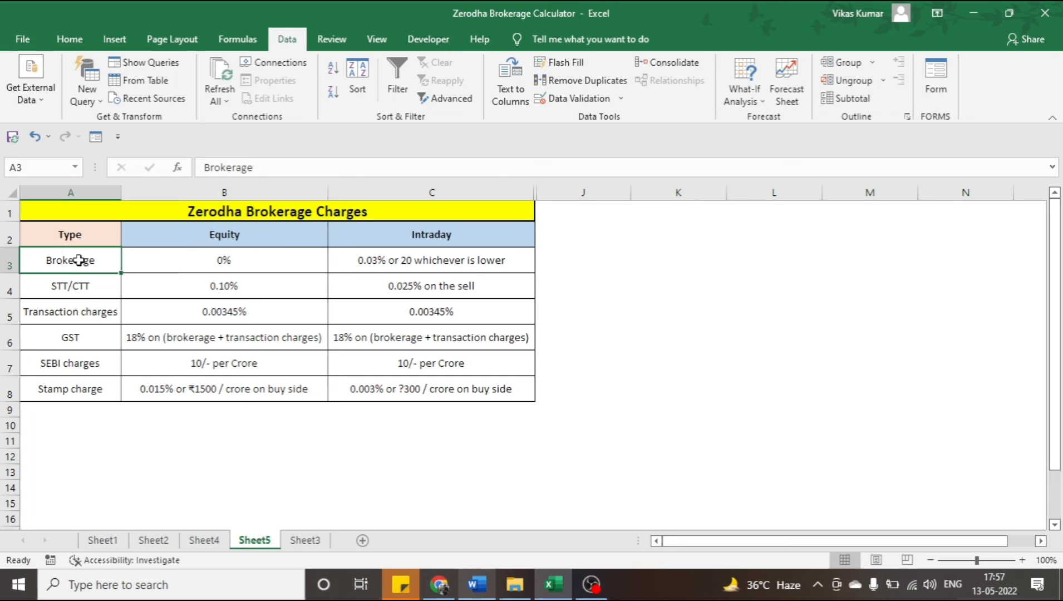
pyautogui.click(114, 287)
pyautogui.click(428, 293)
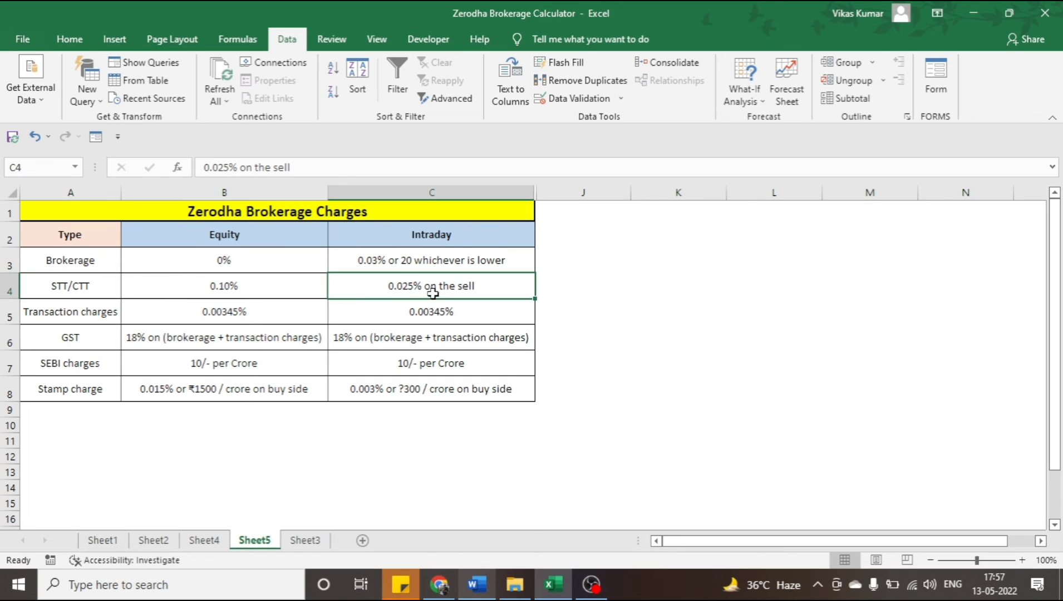
pyautogui.click(106, 283)
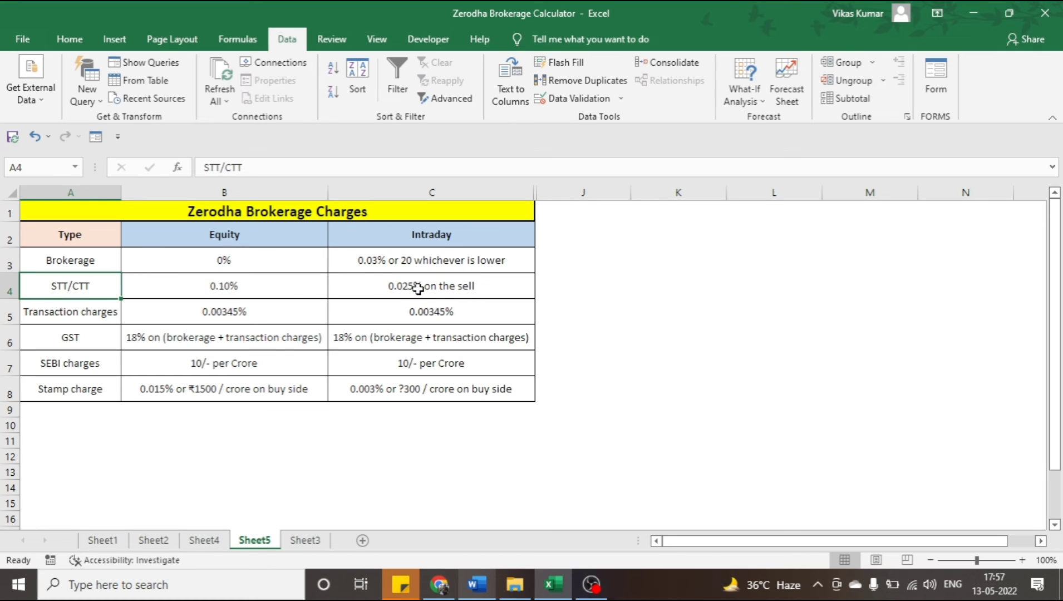
# - Check the Equity and Intraday transaction charges, and the 0.10% Equity STT/CTT rate
pyautogui.click(98, 315)
pyautogui.click(238, 315)
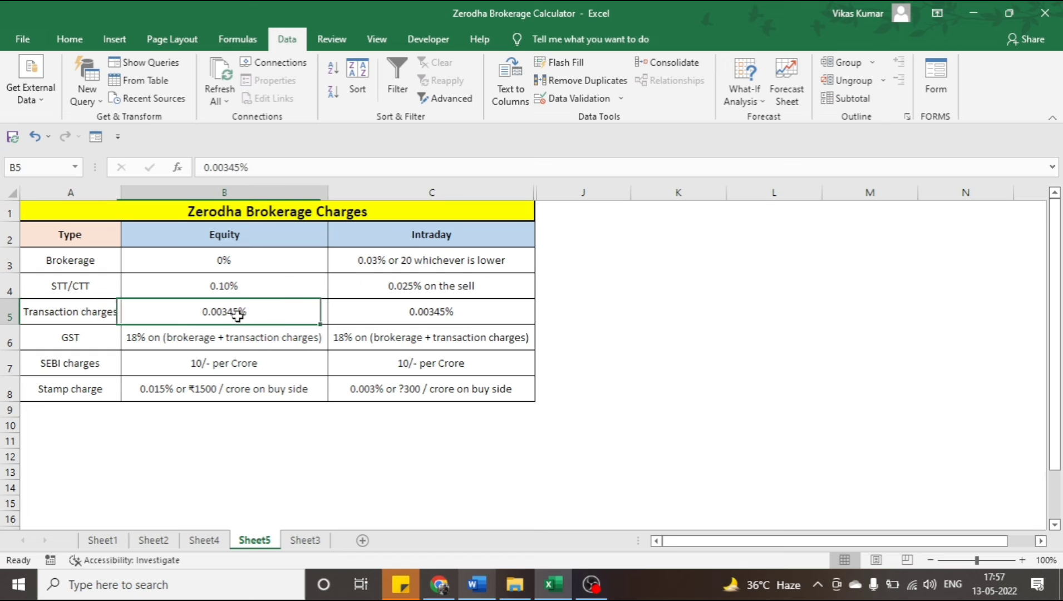
pyautogui.click(399, 313)
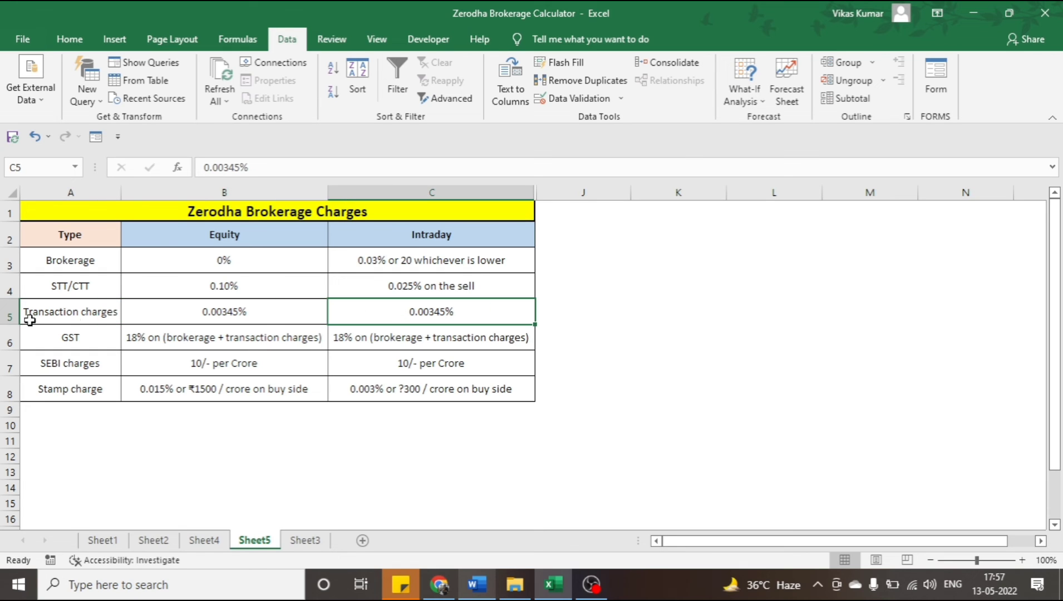
pyautogui.click(69, 287)
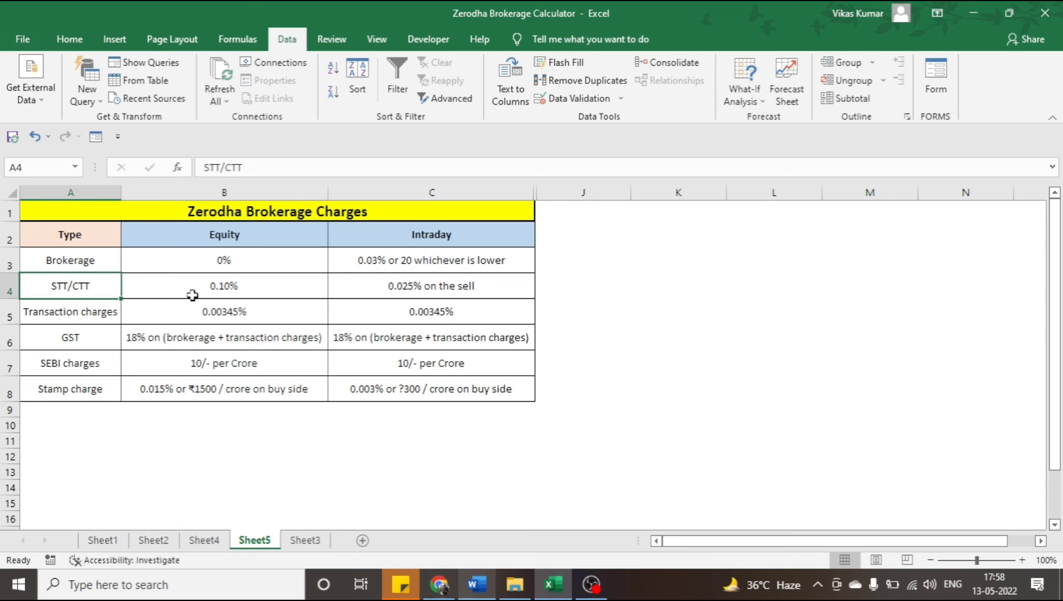
pyautogui.click(194, 287)
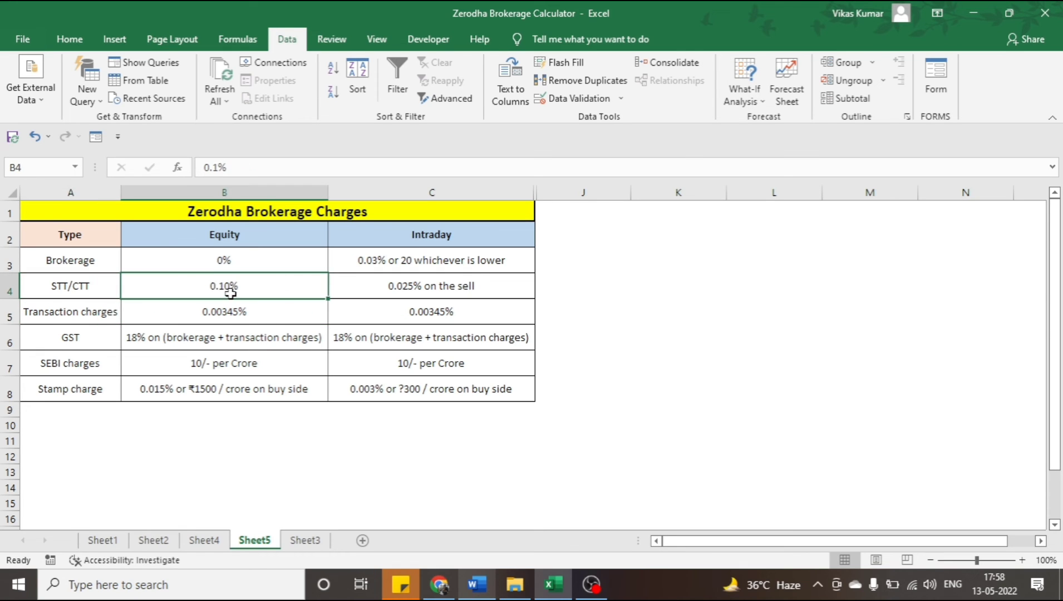
pyautogui.click(388, 287)
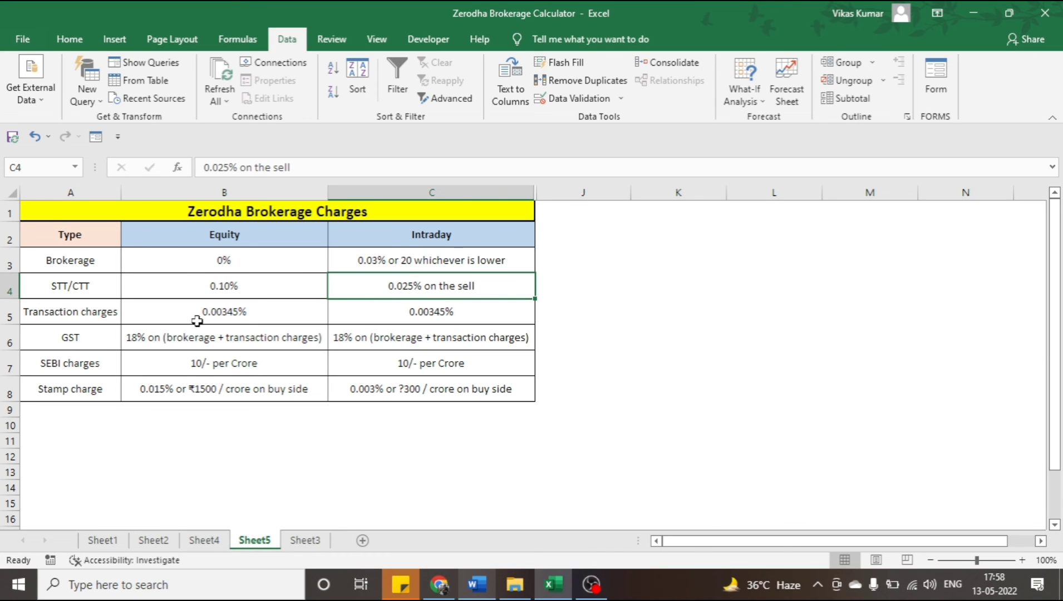
# - Inspect the GST, SEBI per-Crore and Stamp charge rows, then move to the Sheet4 calculator
pyautogui.click(44, 339)
pyautogui.click(151, 337)
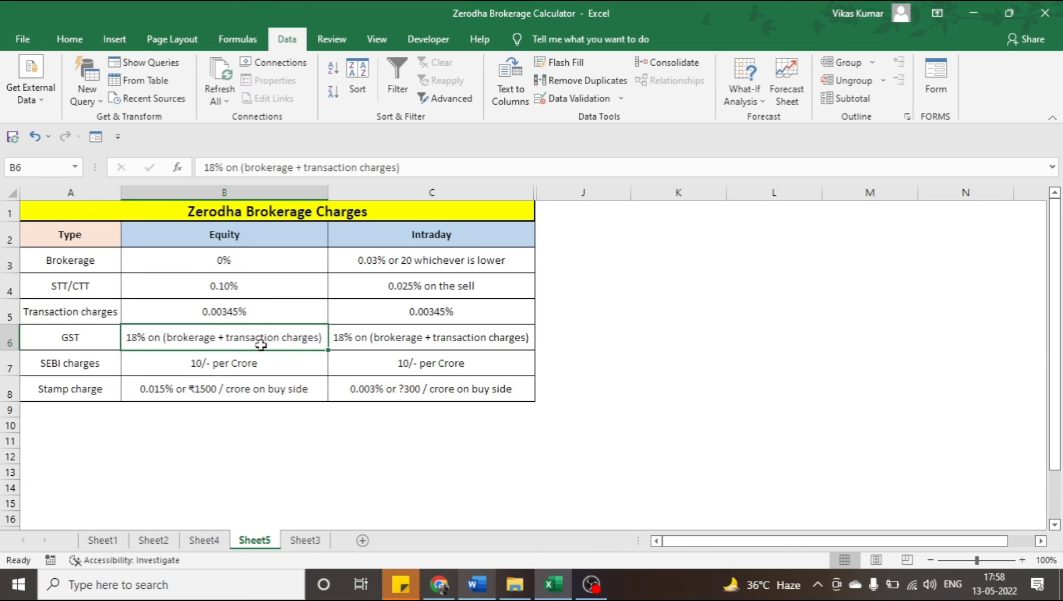
pyautogui.click(108, 363)
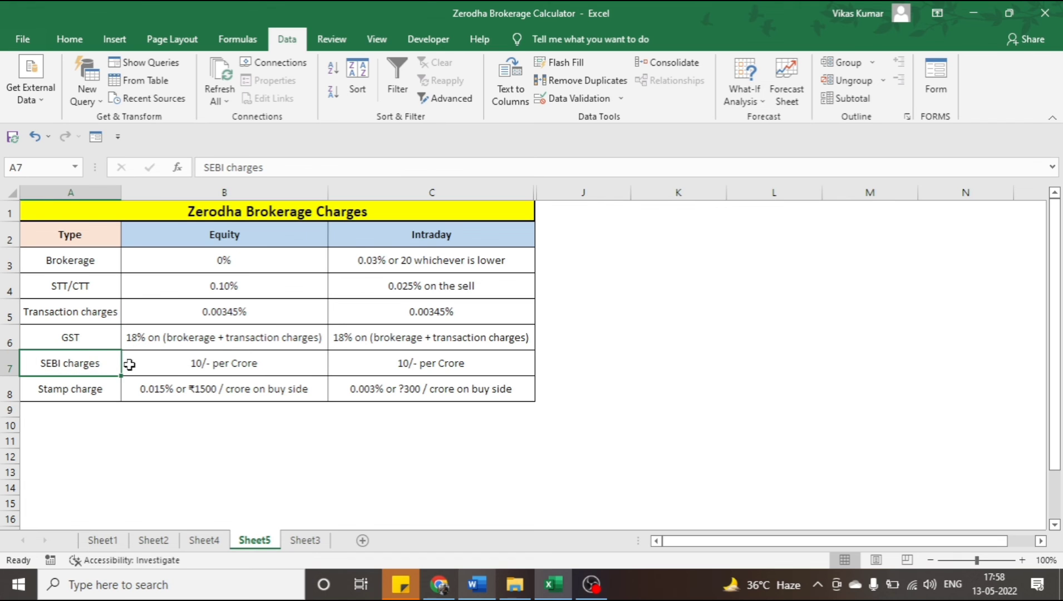
pyautogui.click(217, 368)
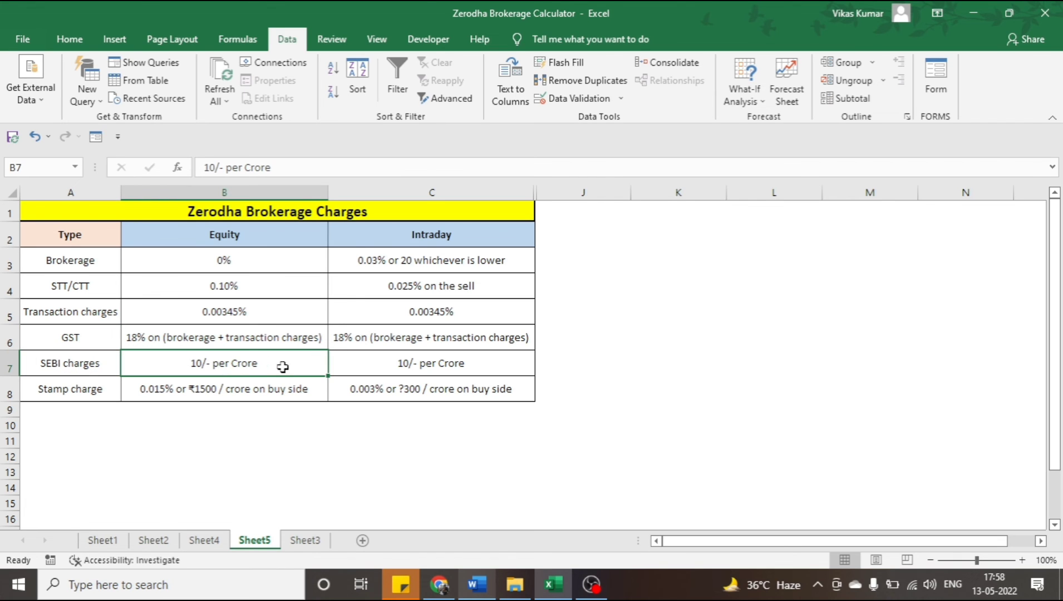
pyautogui.click(75, 392)
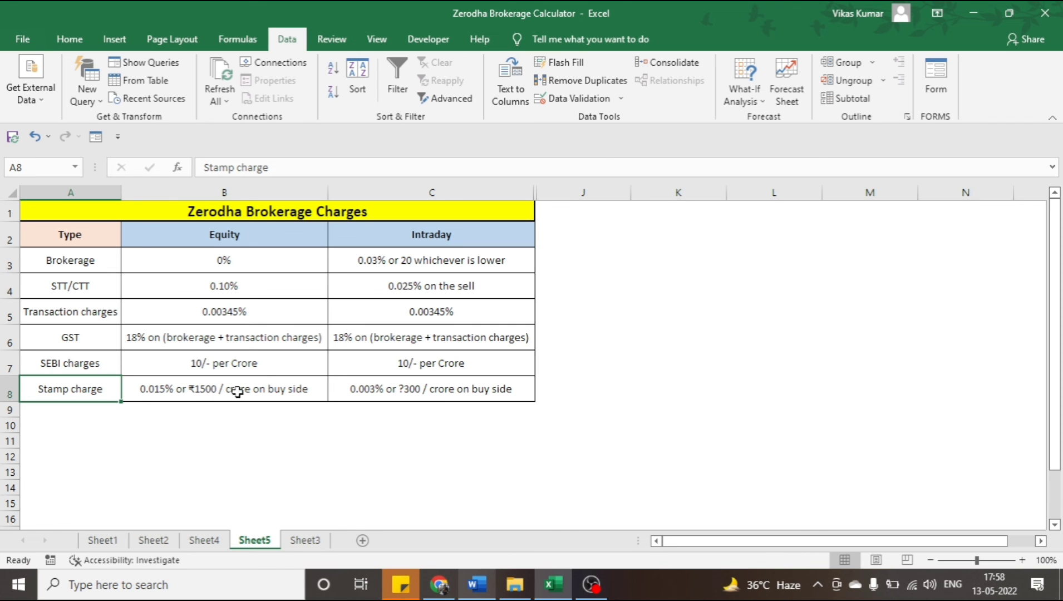
pyautogui.click(204, 541)
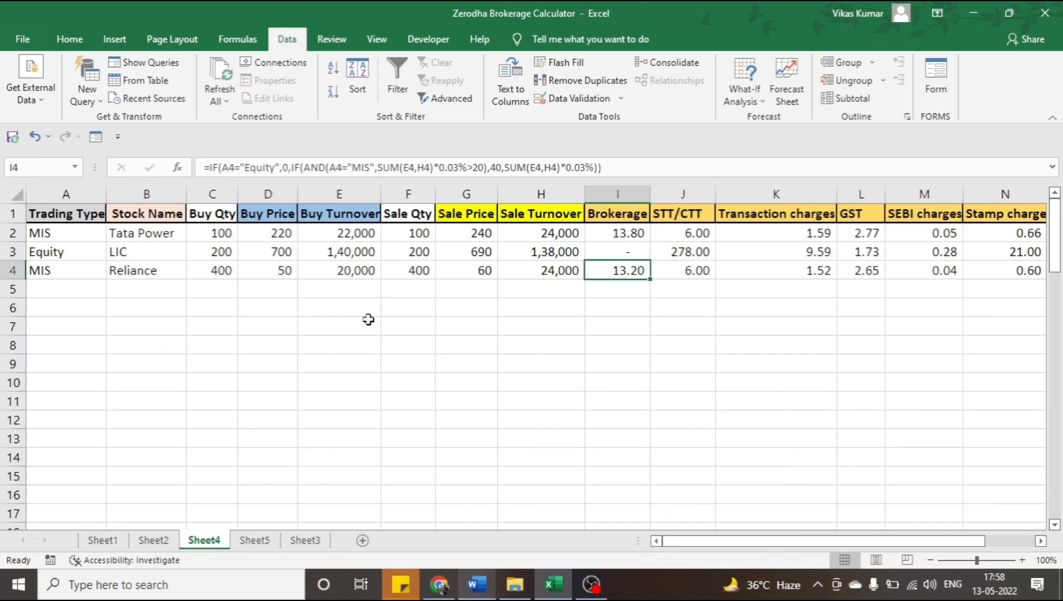
pyautogui.click(503, 254)
pyautogui.press('Up')
pyautogui.press('Right')
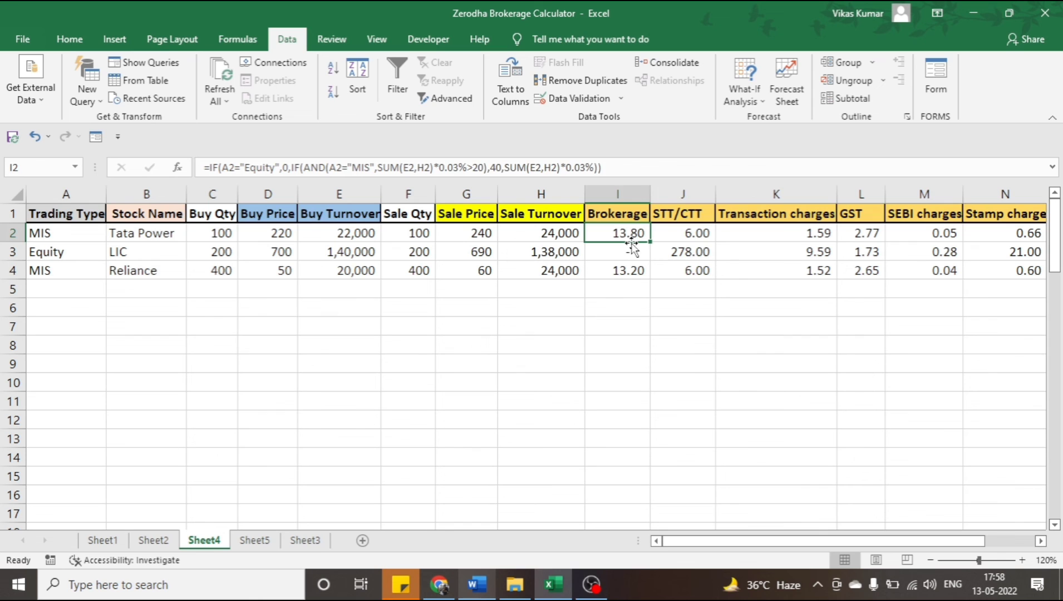
pyautogui.press('Right')
pyautogui.press('Down')
pyautogui.press('Down')
pyautogui.press('Right')
pyautogui.press('Right')
pyautogui.press('Right')
pyautogui.press('Right')
pyautogui.press('Right')
pyautogui.press('Right')
pyautogui.press('Left')
pyautogui.press('Up')
pyautogui.press('Up')
pyautogui.press('Up')
pyautogui.press('Left')
pyautogui.press('Left')
pyautogui.press('Left')
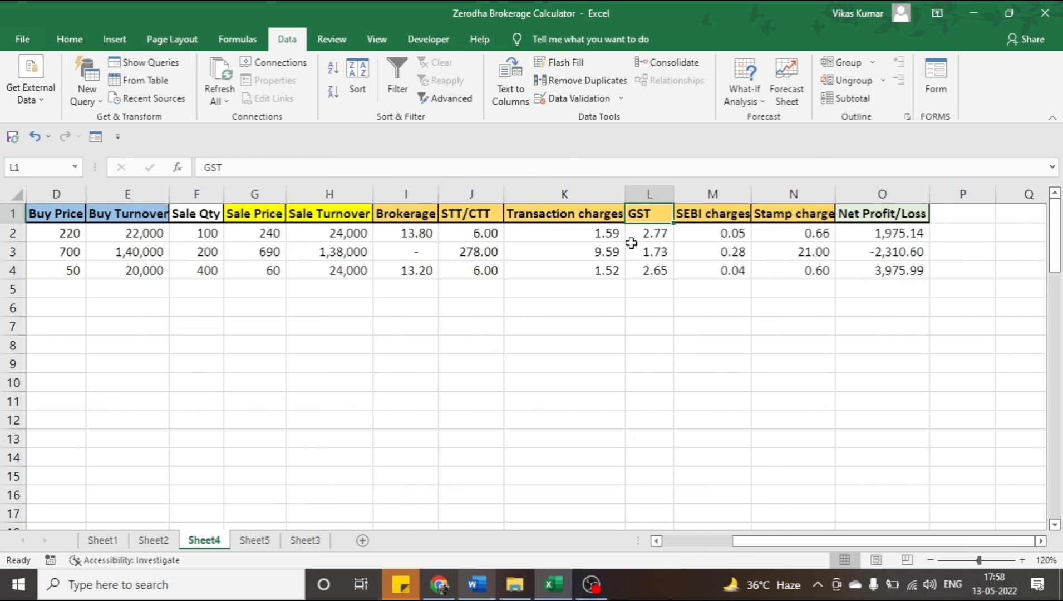
pyautogui.press('Left')
pyautogui.press('Left')
pyautogui.press('Left')
pyautogui.press('Left')
pyautogui.press('Left')
pyautogui.press('Left')
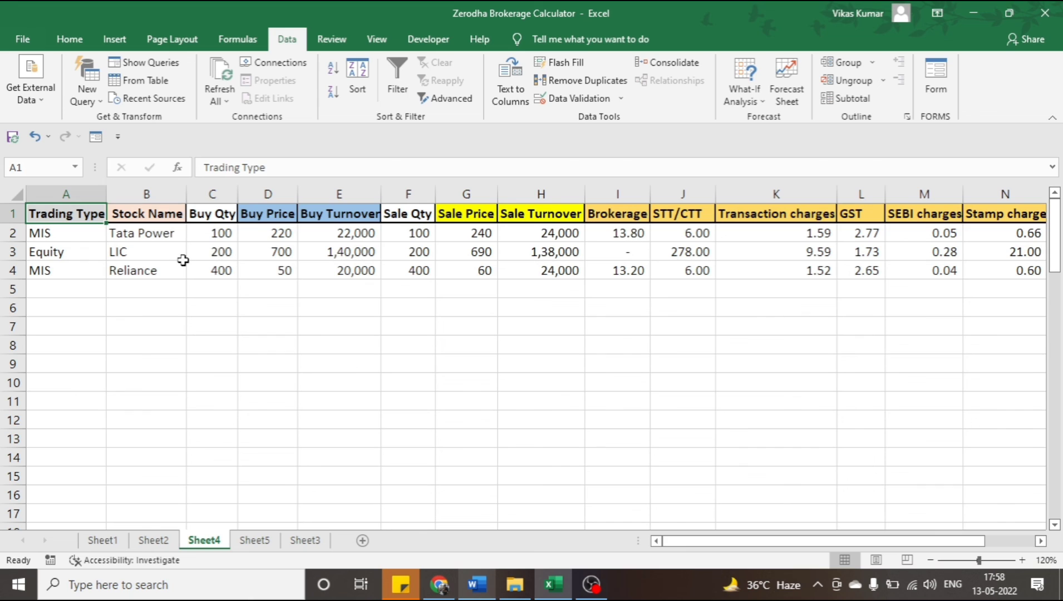